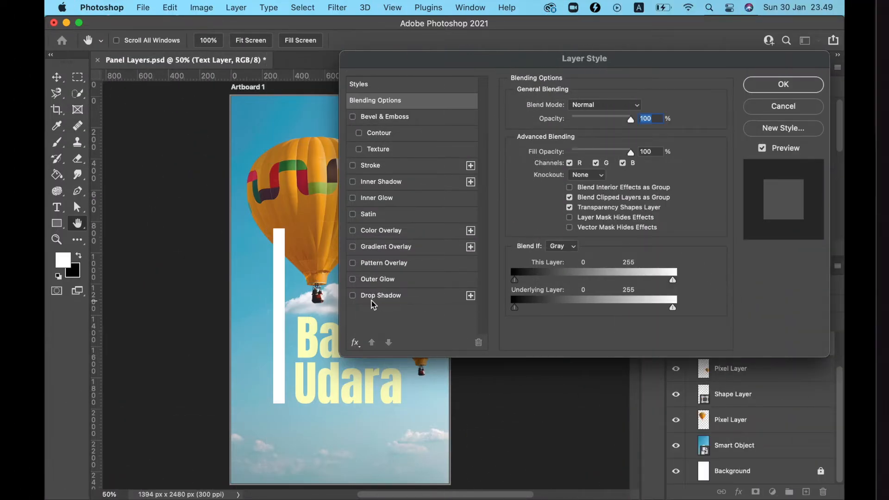
pyautogui.moveTo(434, 63); pyautogui.dragTo(547, 56)
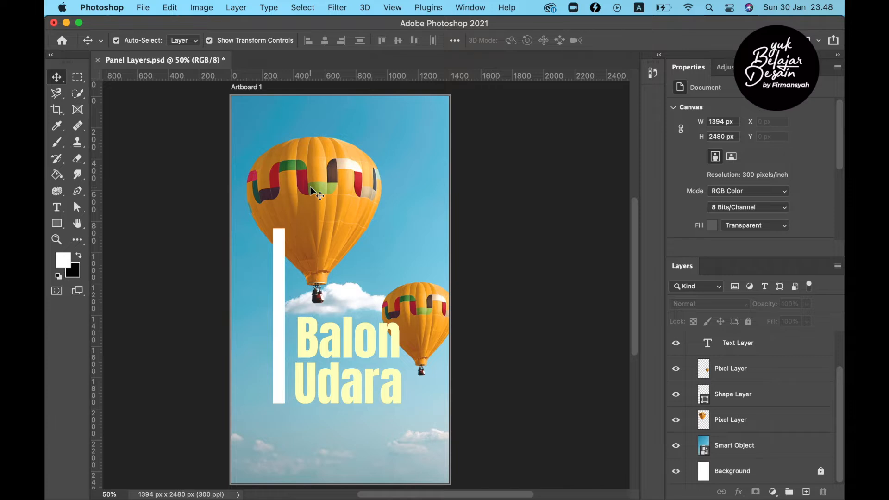
# Unlink the text layer from the pixel and shape layers below it, and leave only the text layer selected
pyautogui.click(840, 419)
pyautogui.moveTo(840, 419)
pyautogui.mouseDown()
pyautogui.moveTo(841, 387)
pyautogui.moveTo(842, 429)
pyautogui.mouseUp()
pyautogui.scroll(3, 833, 380)
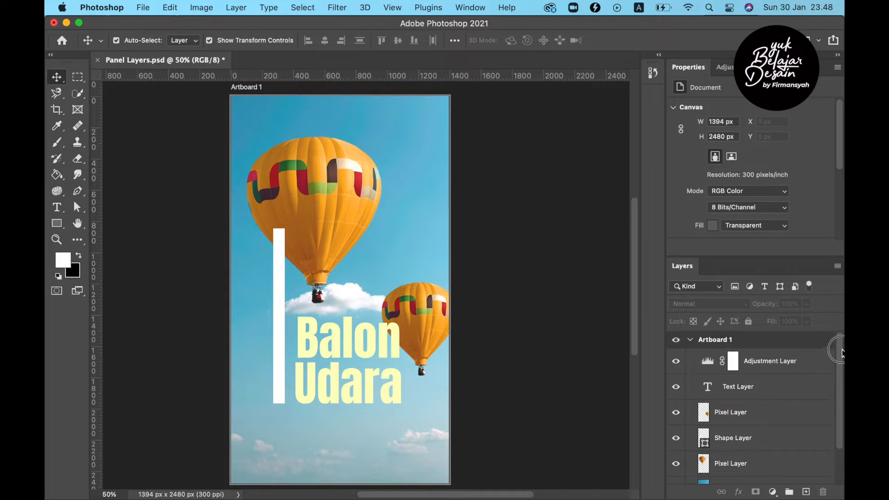
pyautogui.click(765, 388)
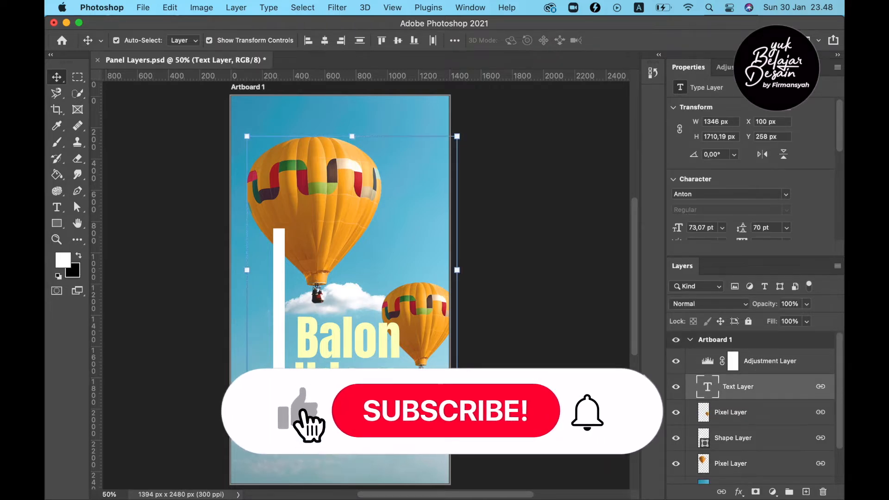
pyautogui.moveTo(839, 393)
pyautogui.mouseDown()
pyautogui.moveTo(838, 419)
pyautogui.moveTo(840, 402)
pyautogui.mouseUp()
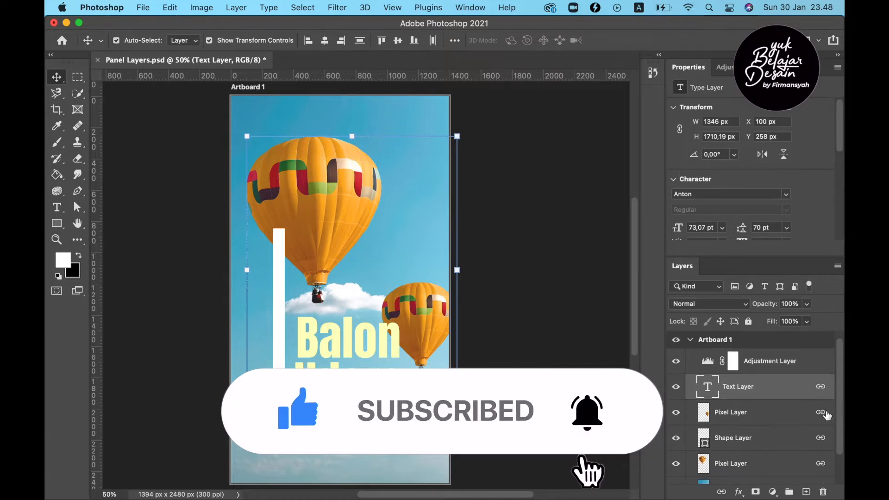
pyautogui.keyDown('shift'); pyautogui.click(781, 465); pyautogui.keyUp('shift')
pyautogui.click(721, 493)
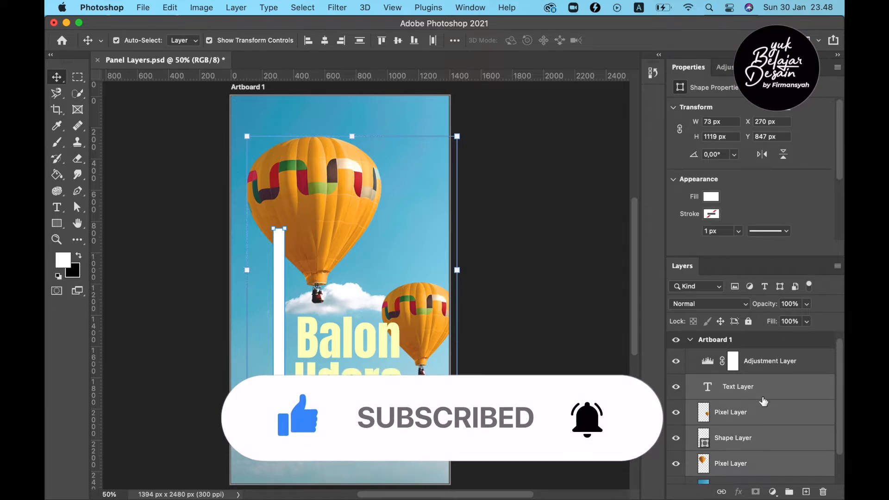
pyautogui.click(772, 391)
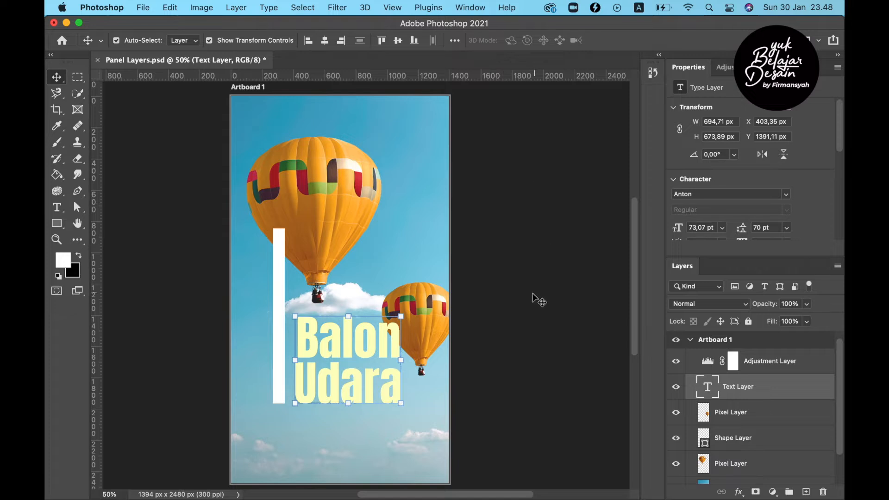
pyautogui.scroll(-3, 839, 412)
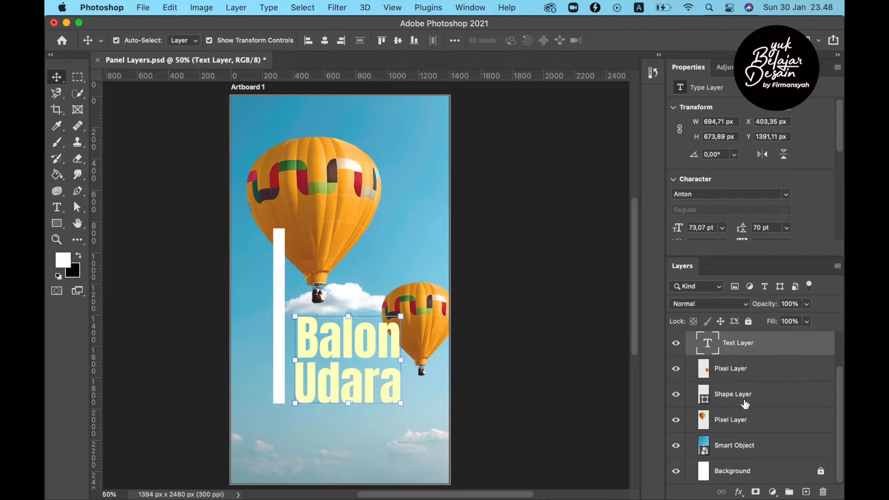
pyautogui.click(739, 492)
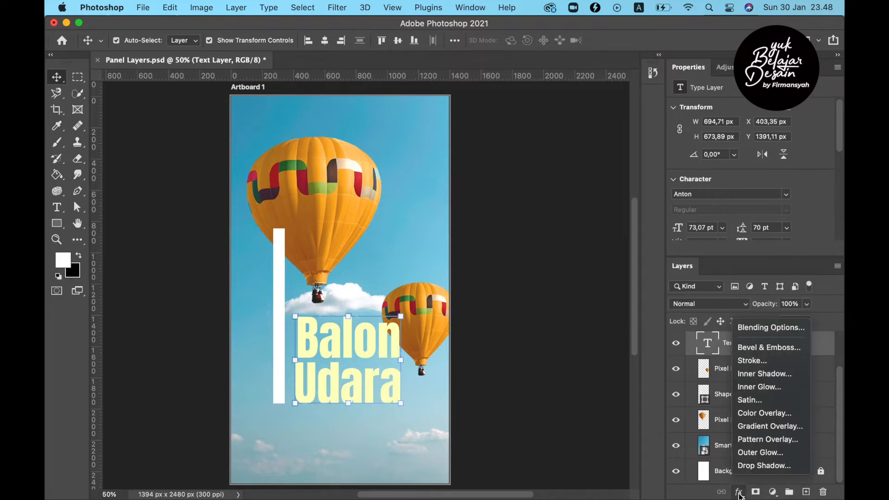
pyautogui.click(764, 332)
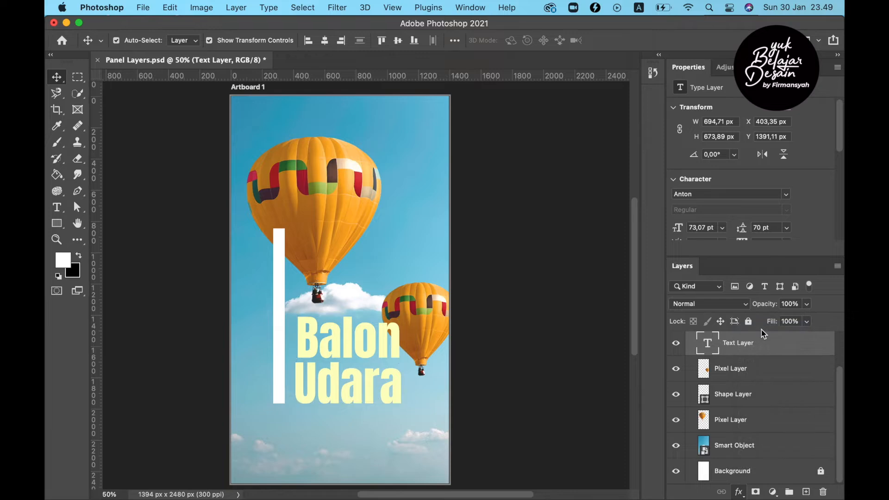
pyautogui.moveTo(581, 28); pyautogui.dragTo(469, 106)
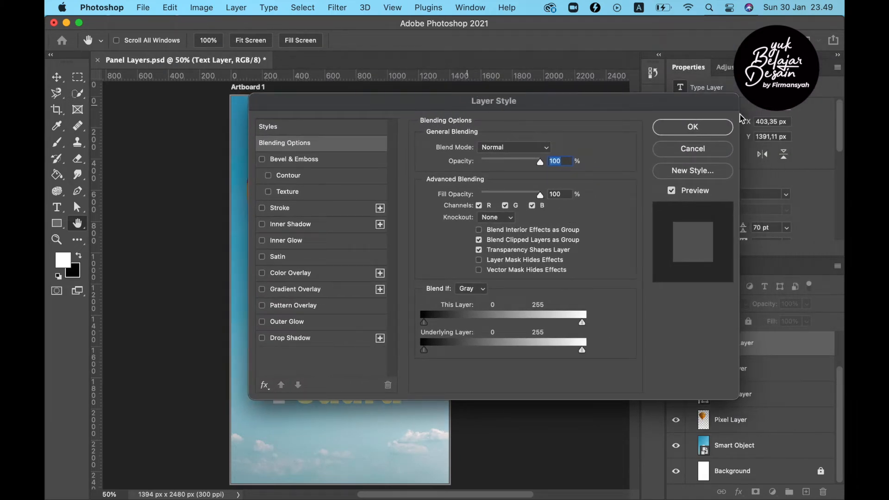
pyautogui.click(707, 149)
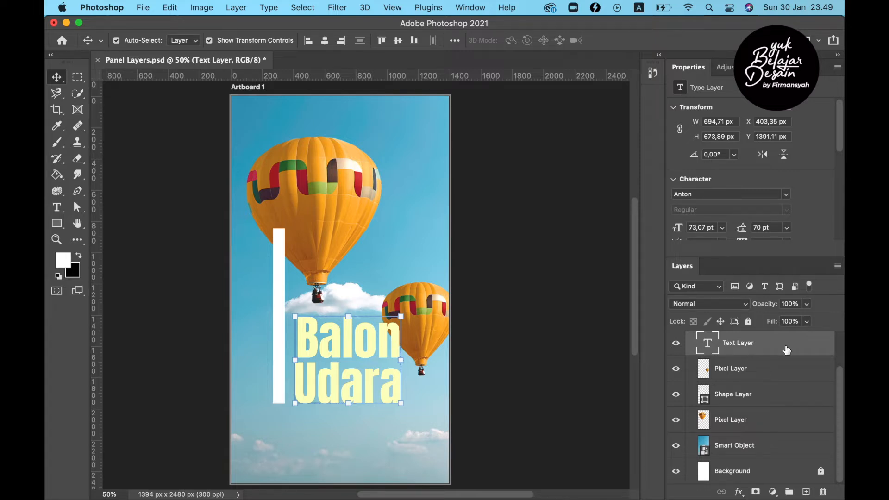
# Open the text layer's Layer Style settings, keep the title visible on the canvas, and enable Drop Shadow with its options shown
pyautogui.doubleClick(779, 349)
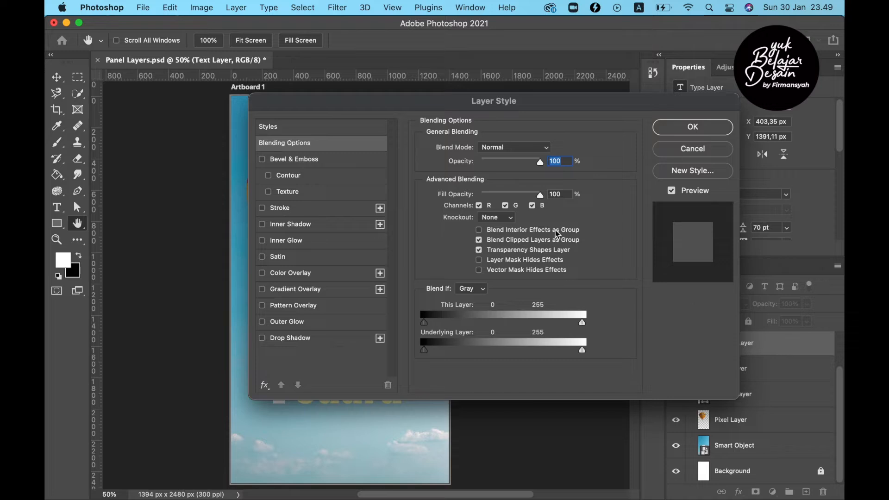
pyautogui.moveTo(507, 105); pyautogui.dragTo(444, 119)
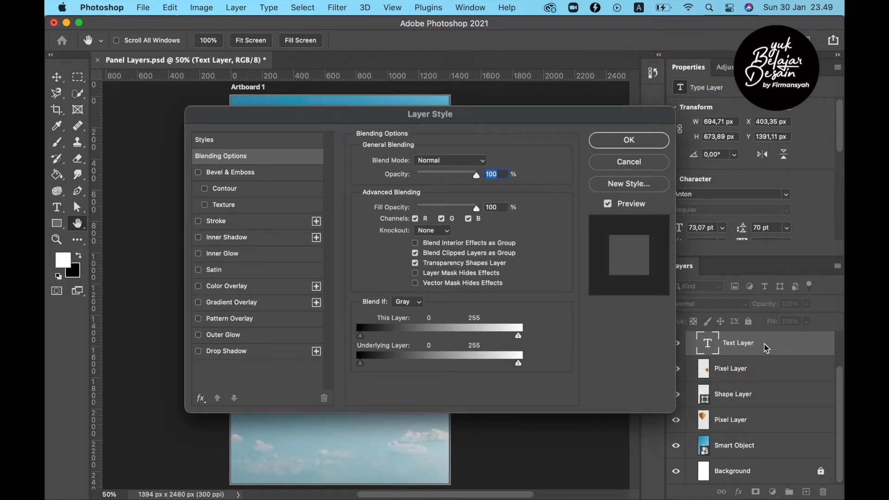
pyautogui.click(441, 119)
pyautogui.moveTo(441, 119); pyautogui.dragTo(596, 63)
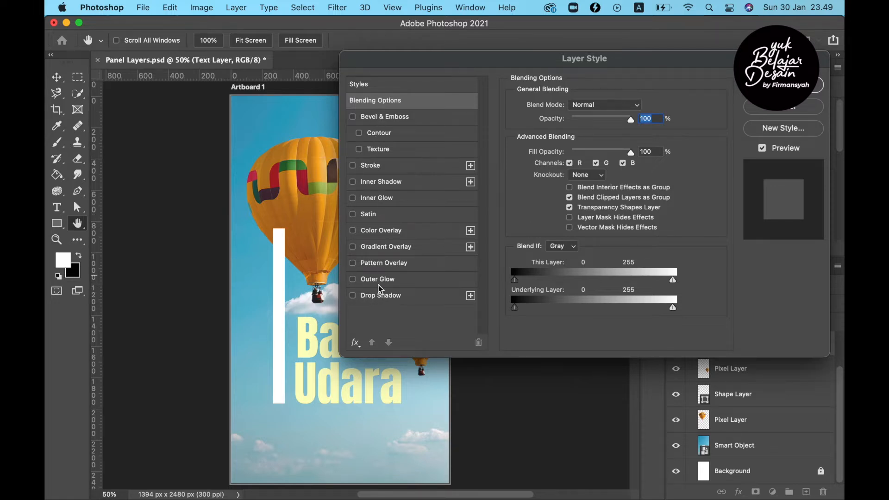
pyautogui.moveTo(438, 54); pyautogui.dragTo(376, 20)
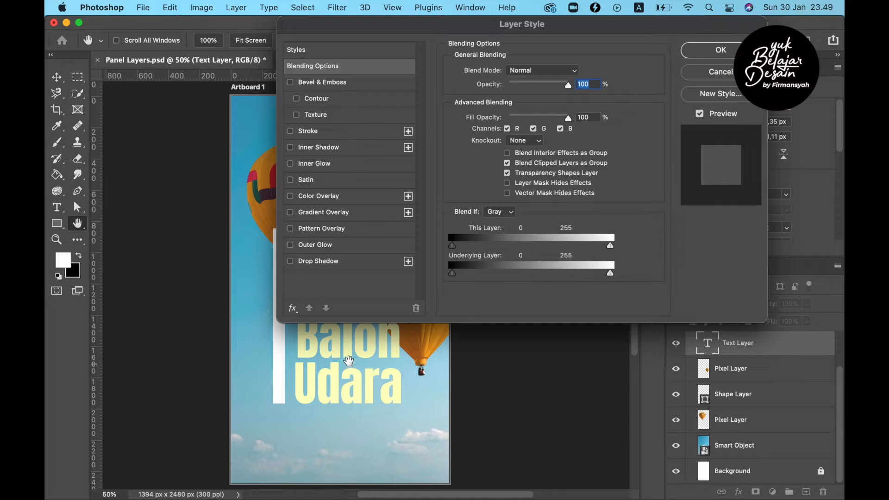
pyautogui.click(290, 262)
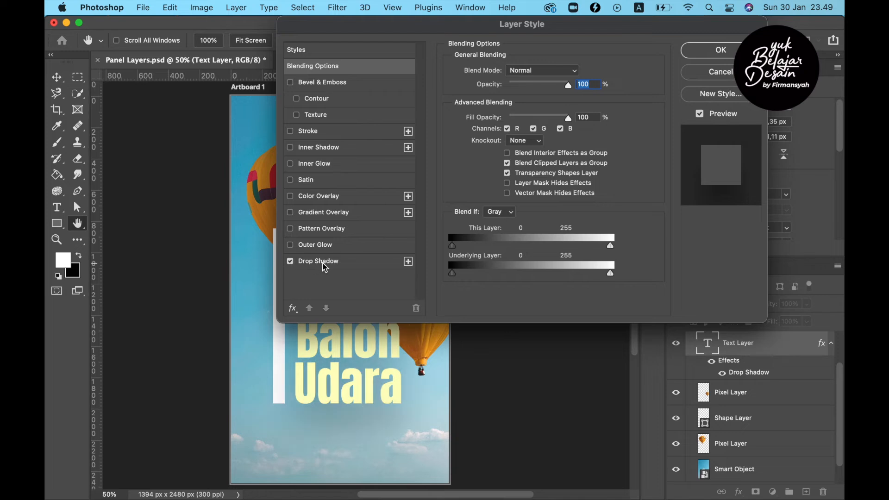
pyautogui.click(319, 262)
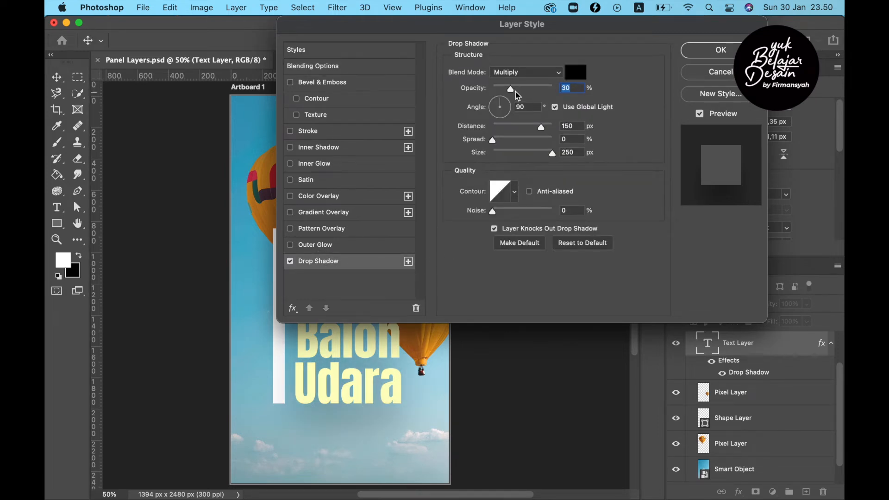
# Set the drop shadow to 89% opacity, 115° angle, 75 px distance, 5% spread and 62 px size
pyautogui.click(495, 99)
pyautogui.moveTo(512, 90); pyautogui.dragTo(548, 93)
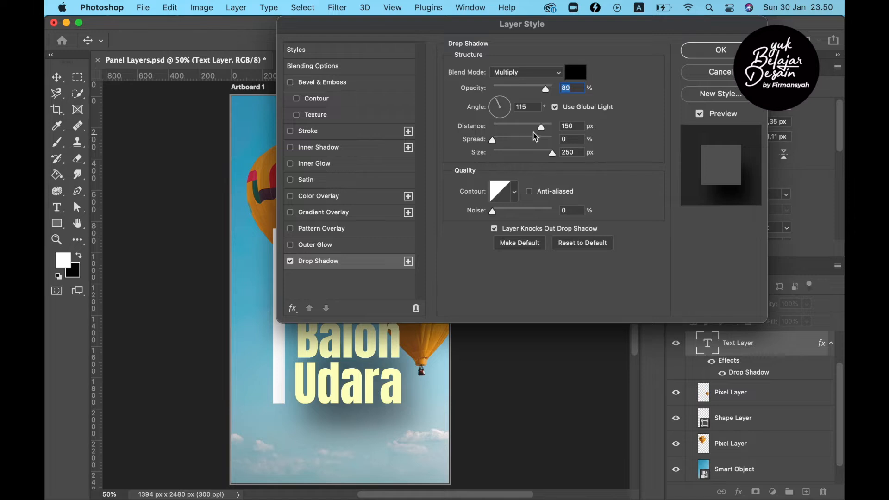
pyautogui.moveTo(542, 129); pyautogui.dragTo(531, 132)
pyautogui.moveTo(552, 153); pyautogui.dragTo(495, 143)
pyautogui.click(494, 142)
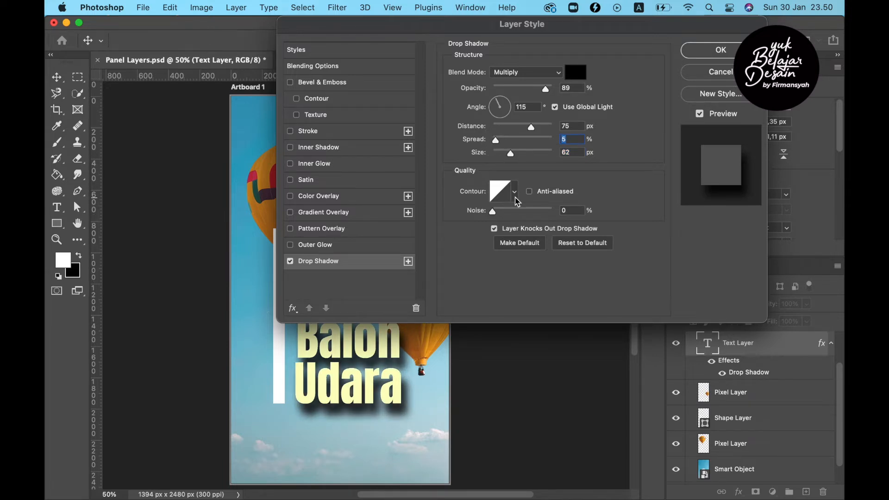
# Try different contour presets for the drop shadow and return to the linear contour
pyautogui.click(514, 191)
pyautogui.click(462, 220)
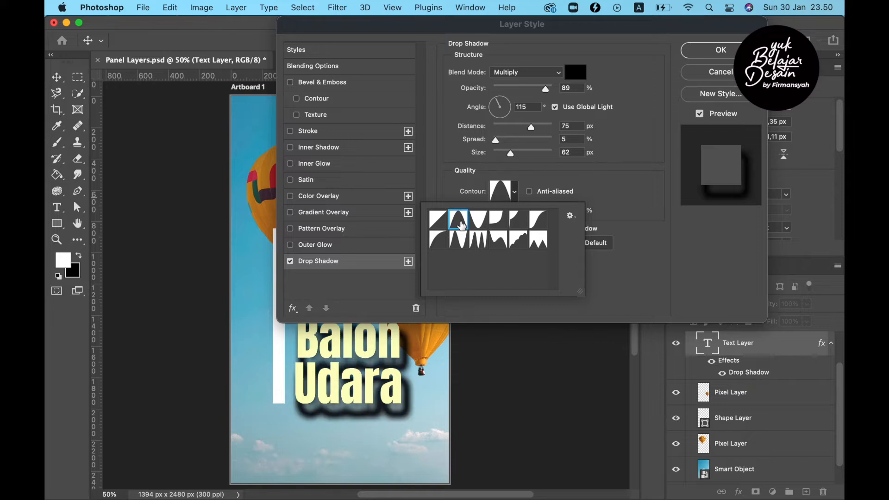
pyautogui.click(438, 219)
pyautogui.click(443, 239)
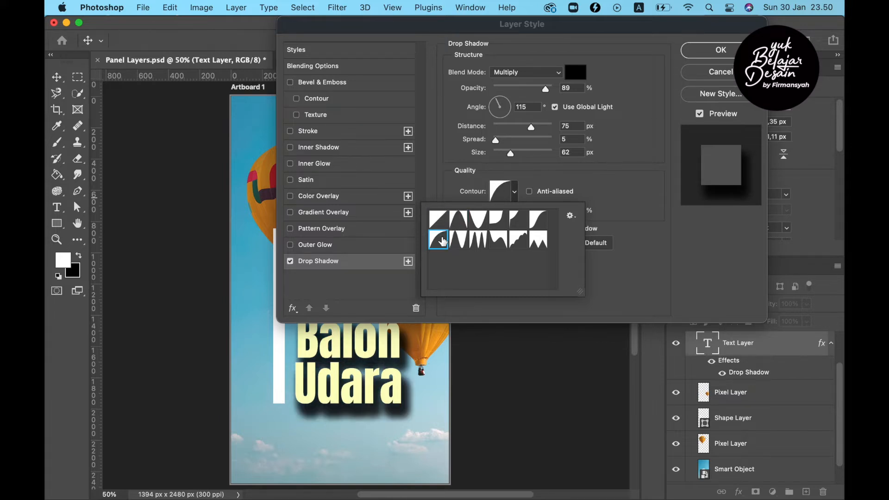
pyautogui.click(447, 221)
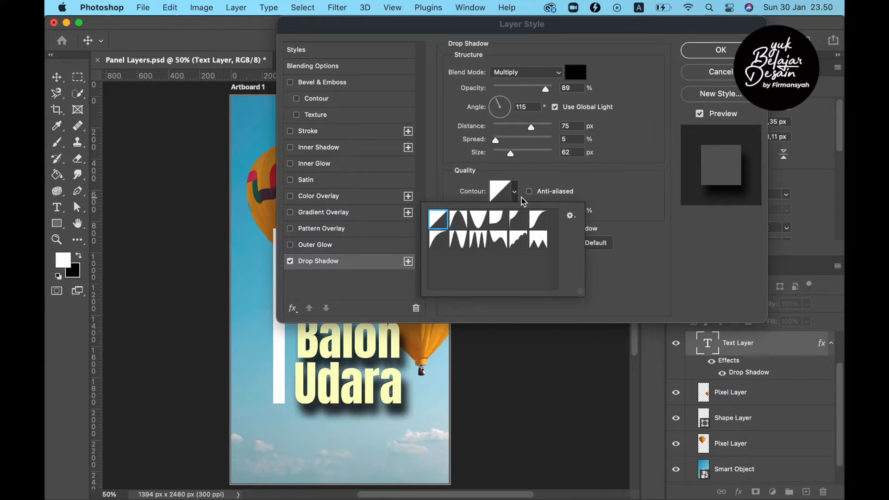
pyautogui.click(558, 183)
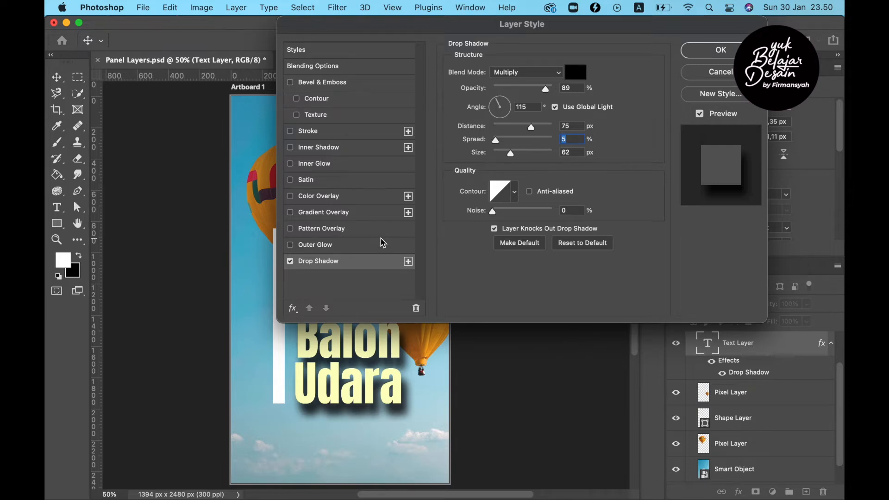
# Soften the title's drop shadow to 56% opacity, 41 px distance and 54 px size, keeping the canvas text in view
pyautogui.moveTo(393, 23); pyautogui.dragTo(536, 76)
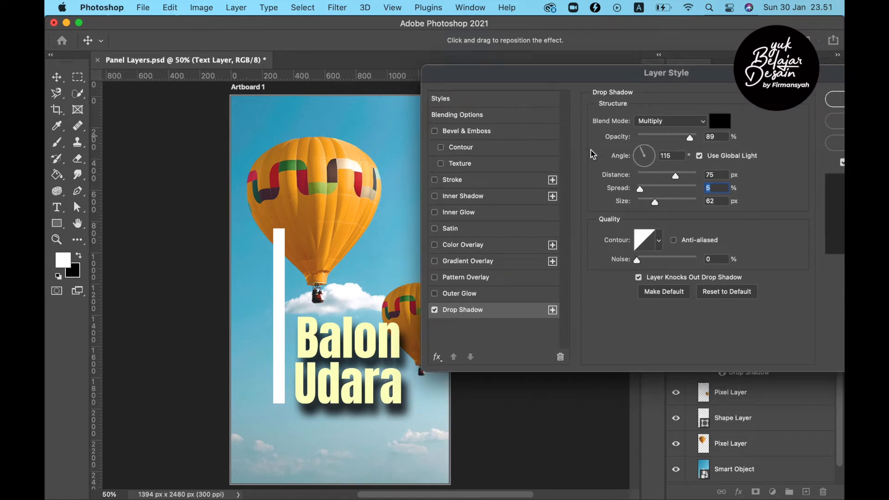
pyautogui.moveTo(660, 205); pyautogui.dragTo(665, 181)
pyautogui.press('Tab')
pyautogui.moveTo(691, 139); pyautogui.dragTo(673, 145)
pyautogui.moveTo(603, 79); pyautogui.dragTo(576, 58)
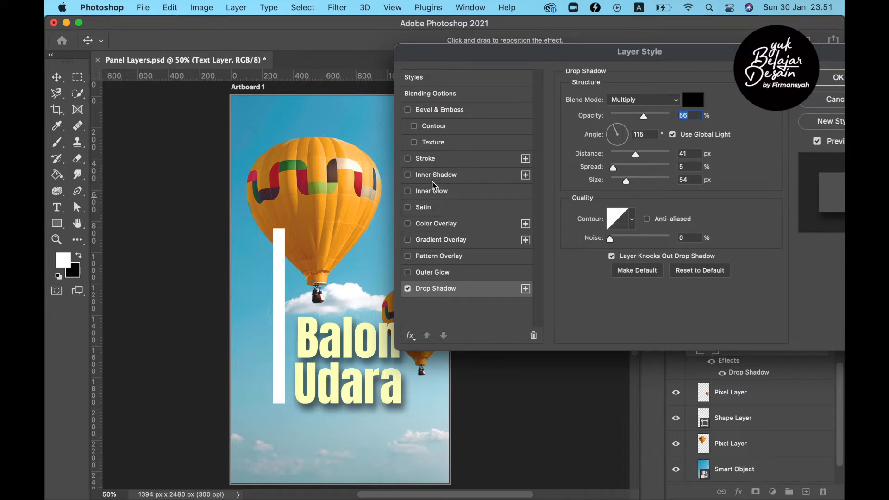
# Add a Stroke effect to the title text and set its size to 6 px
pyautogui.click(408, 159)
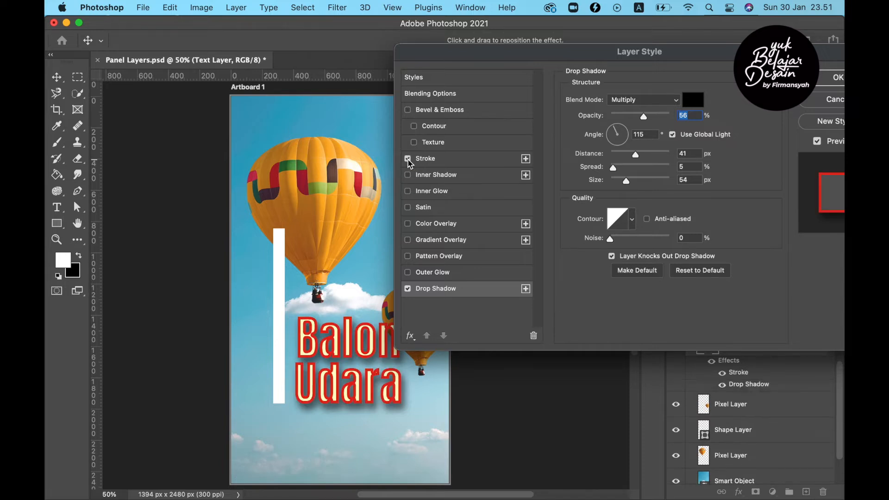
pyautogui.click(455, 163)
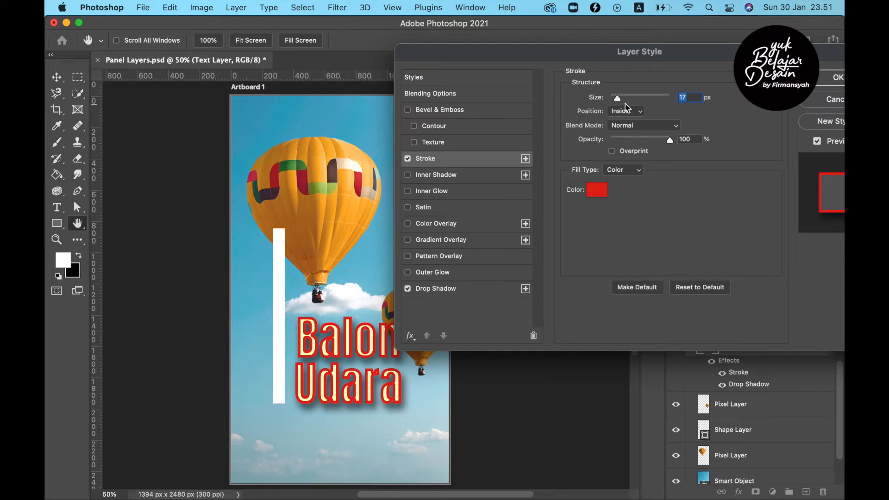
pyautogui.moveTo(618, 103); pyautogui.dragTo(615, 102)
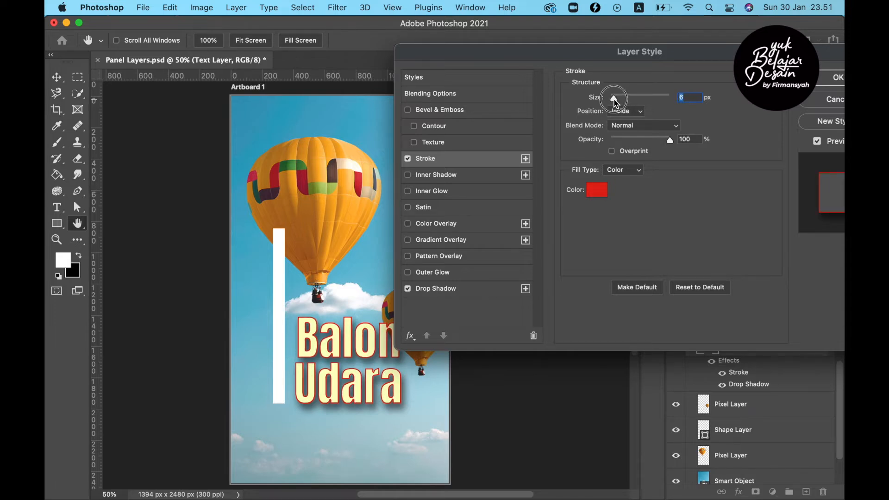
# Change the stroke colour to dark green #154b31 after trying red, blue and lighter green shades
pyautogui.click(597, 190)
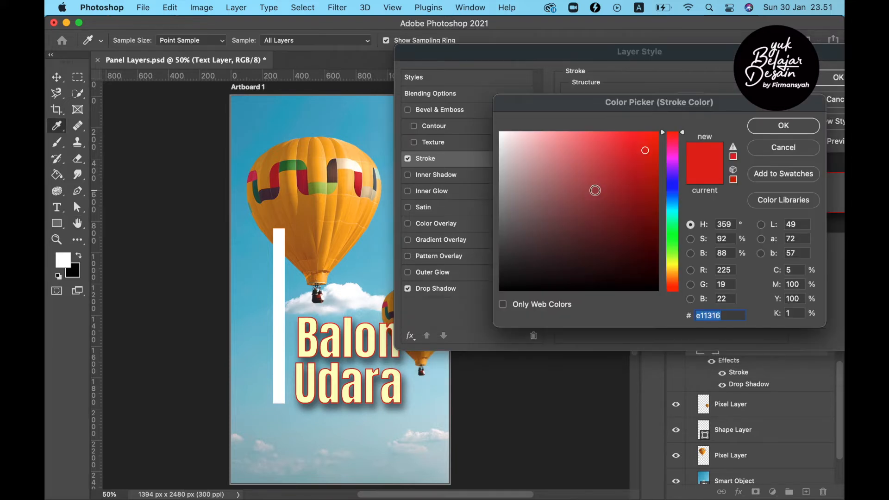
pyautogui.moveTo(595, 159); pyautogui.dragTo(573, 182)
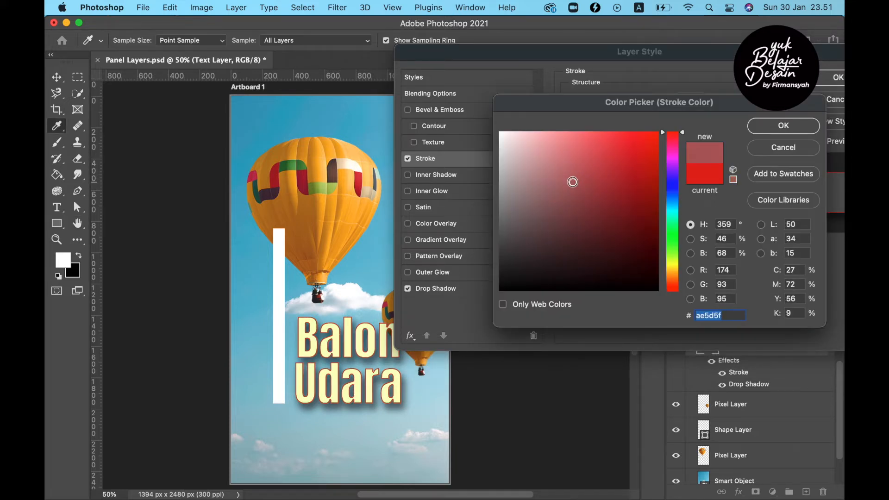
pyautogui.moveTo(681, 185); pyautogui.dragTo(681, 191)
pyautogui.click(588, 206)
pyautogui.moveTo(589, 206)
pyautogui.mouseDown()
pyautogui.moveTo(562, 179)
pyautogui.moveTo(576, 151)
pyautogui.moveTo(587, 156)
pyautogui.mouseUp()
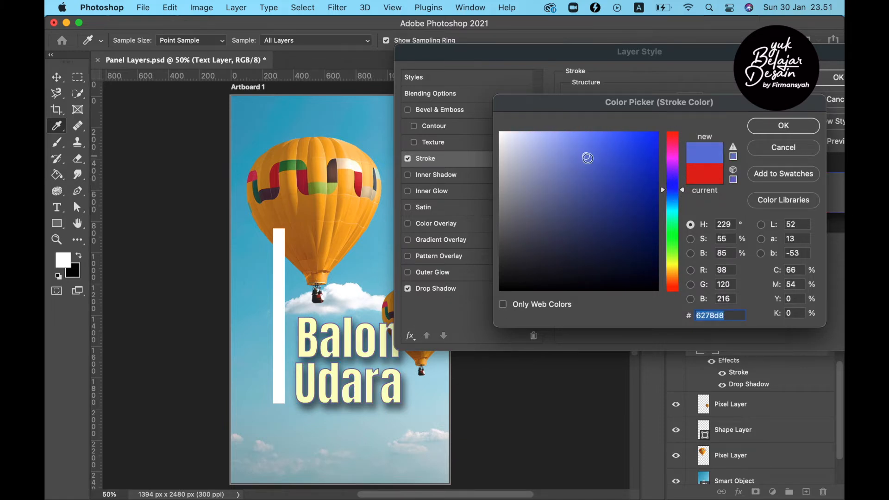
pyautogui.moveTo(681, 190)
pyautogui.mouseDown()
pyautogui.moveTo(684, 236)
pyautogui.moveTo(683, 225)
pyautogui.mouseUp()
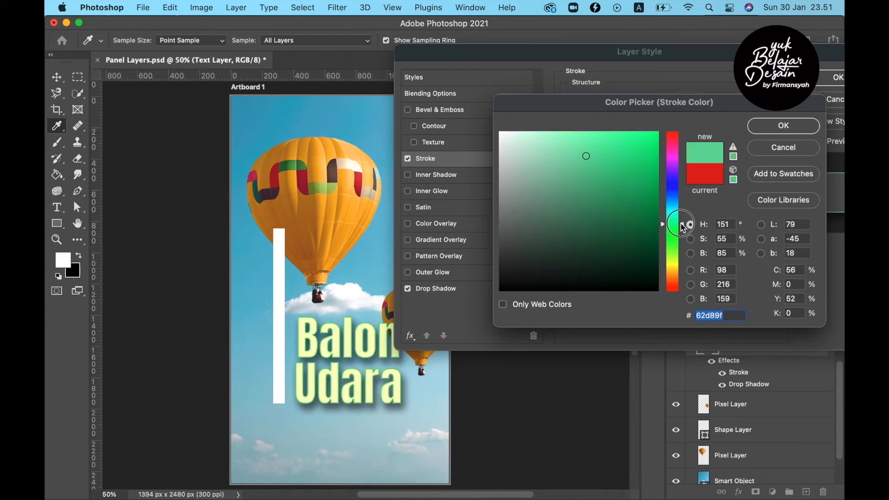
pyautogui.moveTo(611, 180)
pyautogui.mouseDown()
pyautogui.moveTo(593, 170)
pyautogui.moveTo(610, 152)
pyautogui.moveTo(620, 172)
pyautogui.mouseUp()
pyautogui.moveTo(528, 254)
pyautogui.mouseDown()
pyautogui.moveTo(548, 252)
pyautogui.moveTo(548, 264)
pyautogui.moveTo(597, 238)
pyautogui.moveTo(614, 242)
pyautogui.mouseUp()
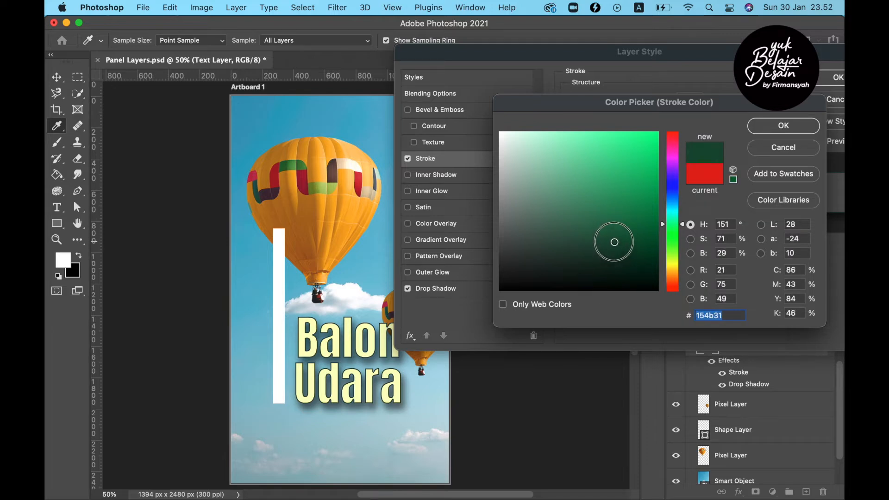
pyautogui.click(767, 132)
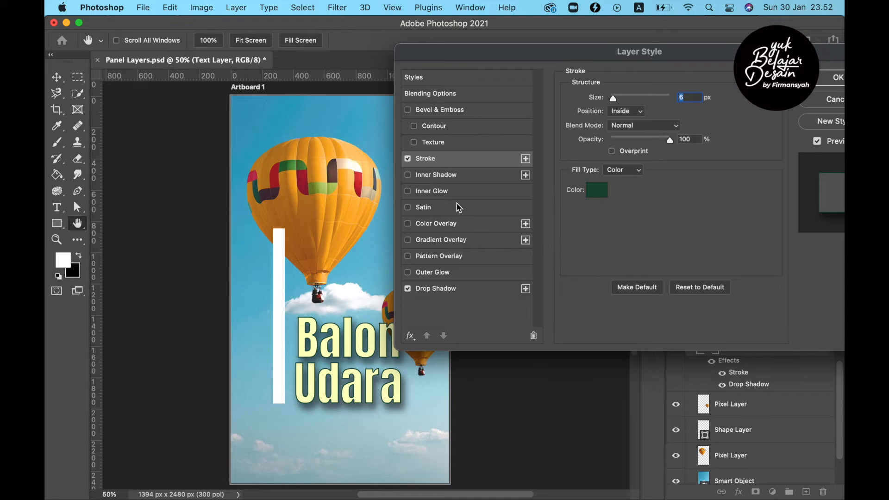
# Try an Inner Shadow on the title text with a distance of 16 px and a size of 0 px
pyautogui.click(408, 175)
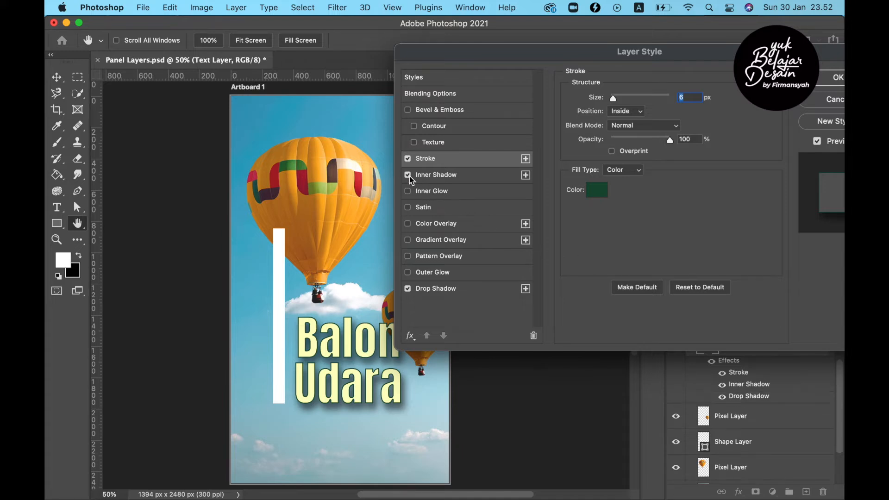
pyautogui.click(456, 178)
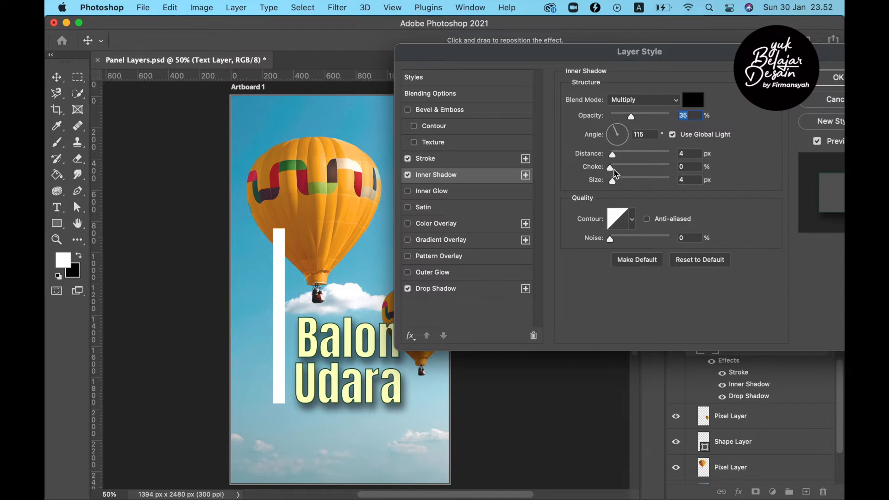
pyautogui.moveTo(615, 183); pyautogui.dragTo(638, 155)
pyautogui.click(632, 154)
pyautogui.moveTo(637, 52); pyautogui.dragTo(522, 24)
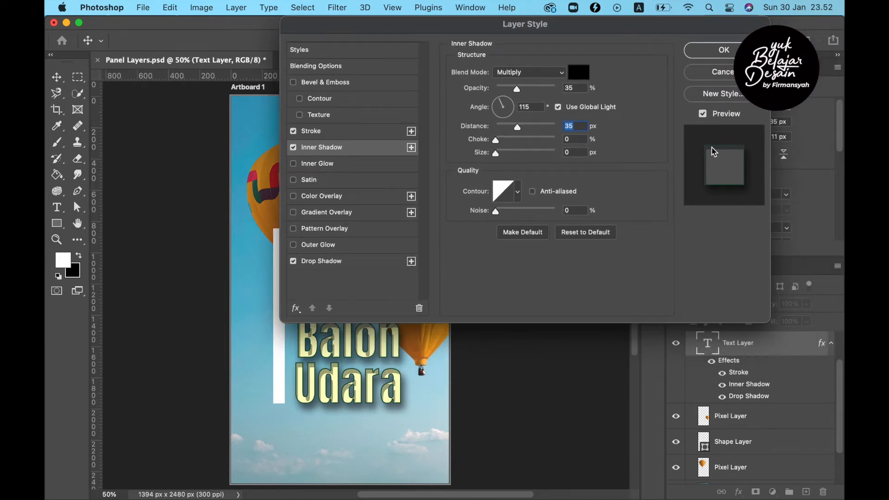
pyautogui.moveTo(517, 128)
pyautogui.mouseDown()
pyautogui.moveTo(531, 131)
pyautogui.moveTo(508, 131)
pyautogui.mouseUp()
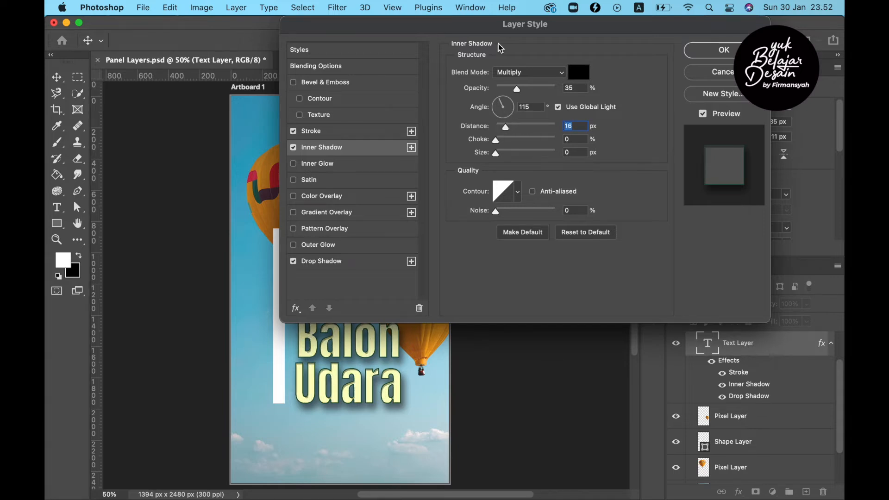
pyautogui.moveTo(534, 30); pyautogui.dragTo(626, 37)
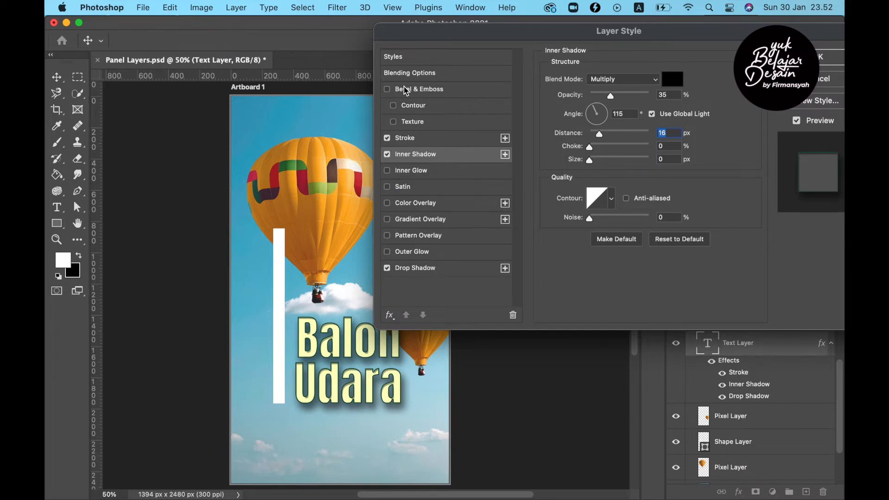
# Turn off the title's Inner Shadow and Stroke, set its drop shadow opacity to 27% and apply the layer style
pyautogui.moveTo(472, 39); pyautogui.dragTo(399, 32)
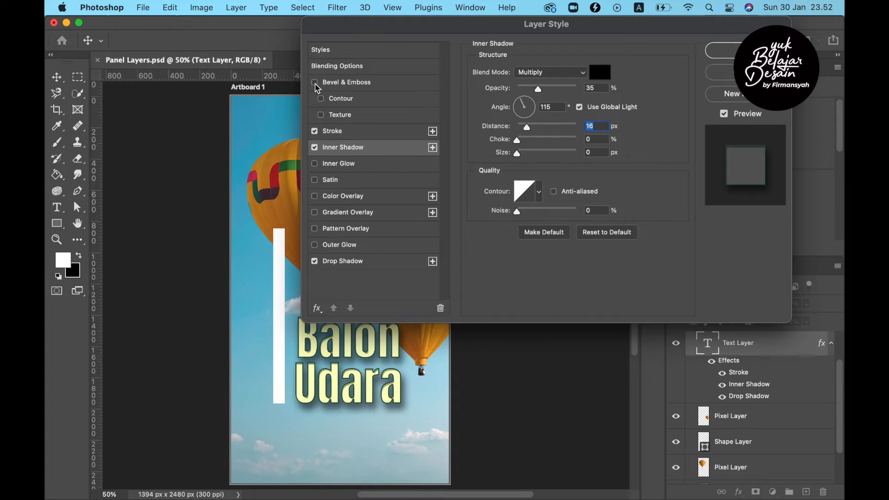
pyautogui.click(315, 148)
pyautogui.click(315, 132)
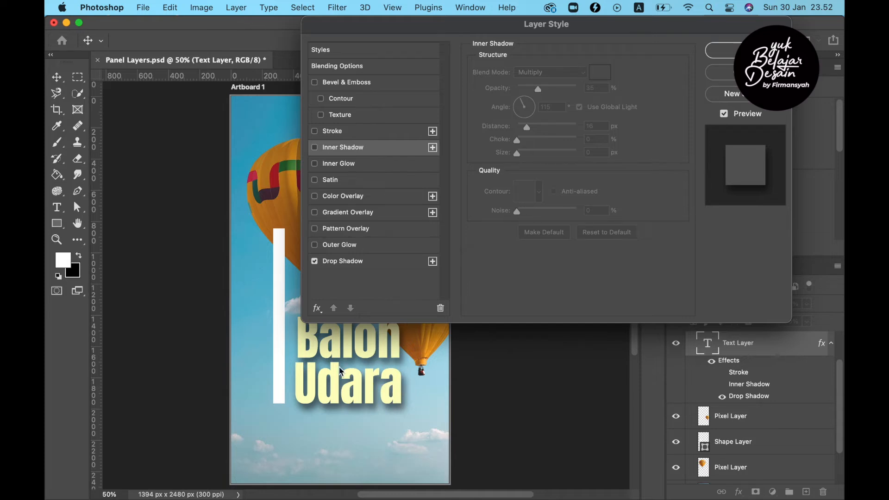
pyautogui.click(379, 262)
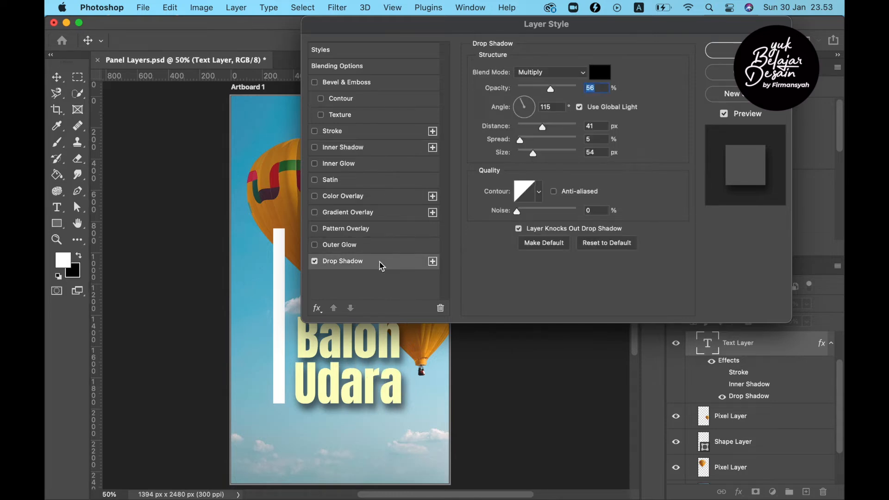
pyautogui.moveTo(551, 89); pyautogui.dragTo(535, 94)
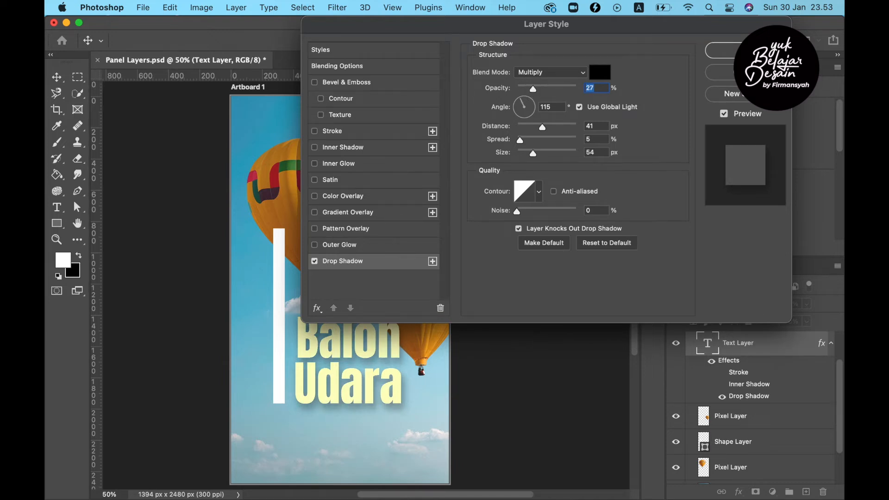
pyautogui.press('Return')
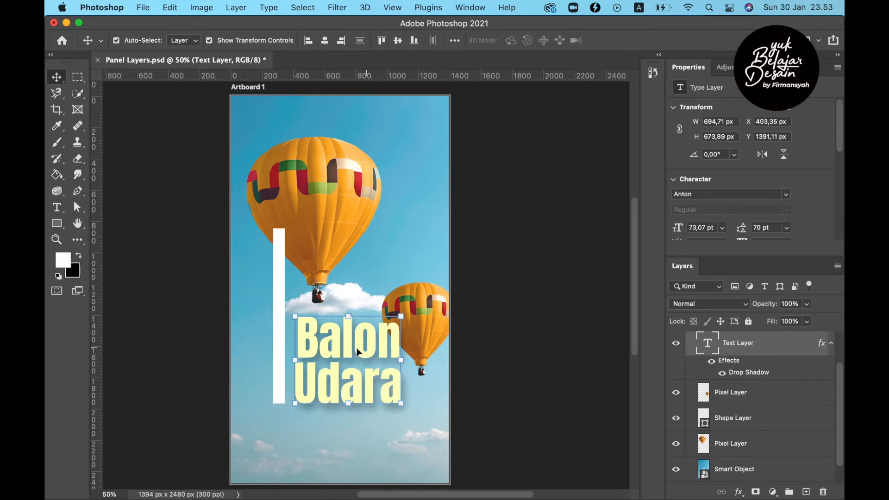
# Add a Gradient Overlay to the large balloon's pixel layer with 53% opacity and the Screen blend mode
pyautogui.scroll(-2, 839, 397)
pyautogui.click(731, 422)
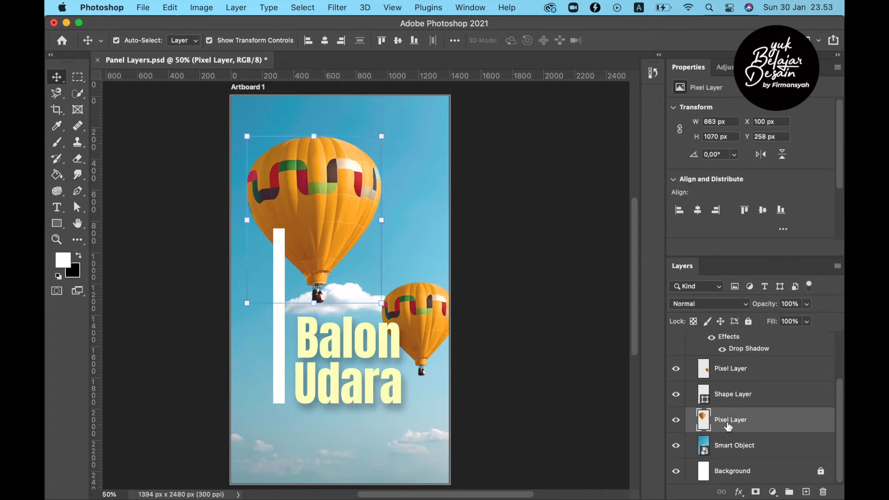
pyautogui.doubleClick(789, 427)
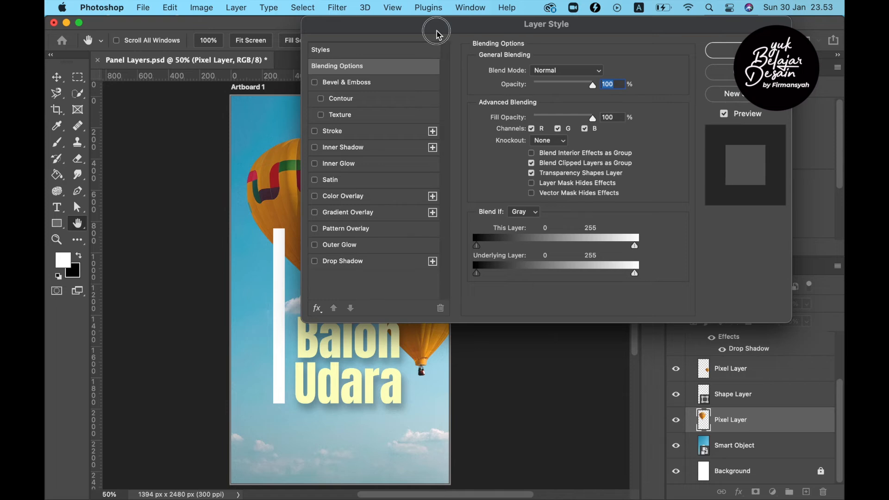
pyautogui.moveTo(439, 31); pyautogui.dragTo(535, 47)
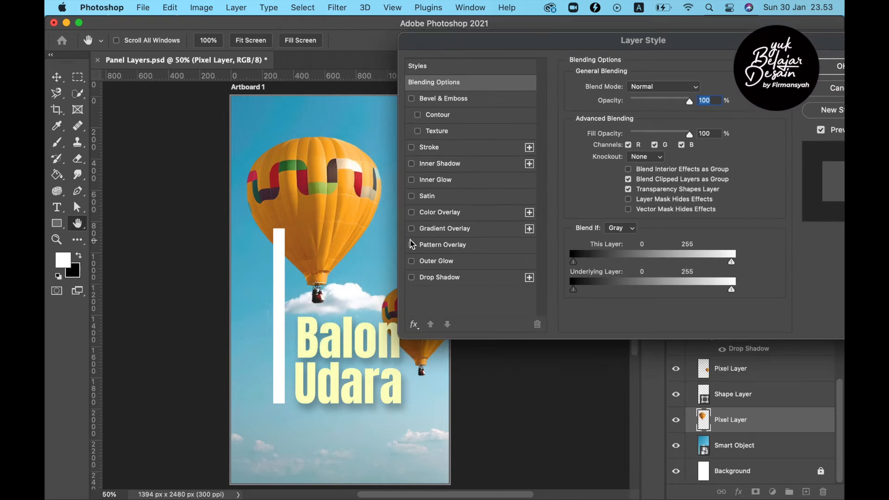
pyautogui.click(411, 229)
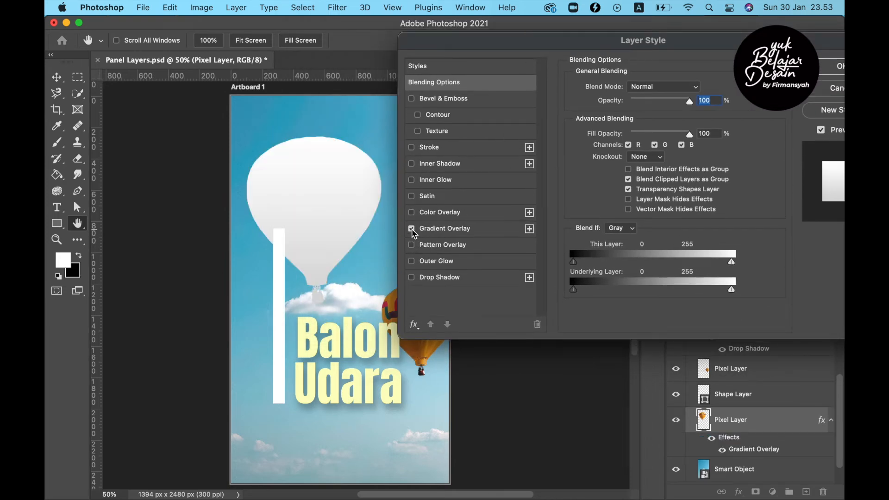
pyautogui.click(470, 230)
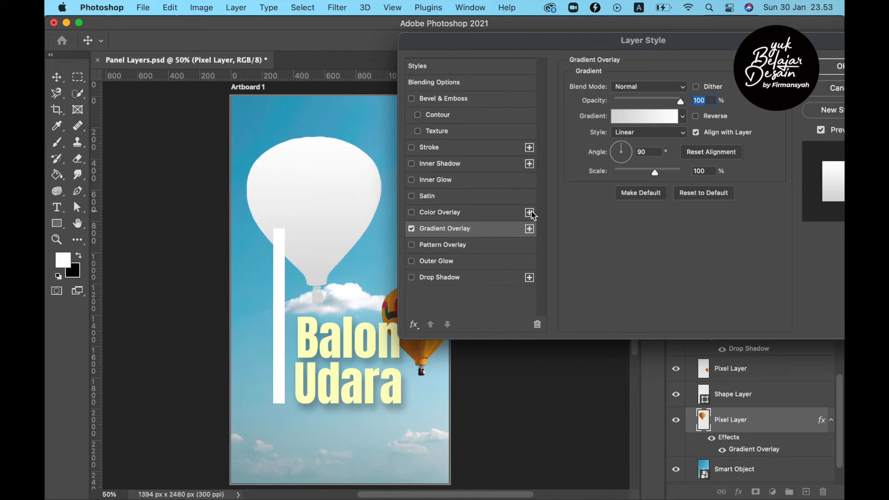
pyautogui.moveTo(681, 101); pyautogui.dragTo(651, 106)
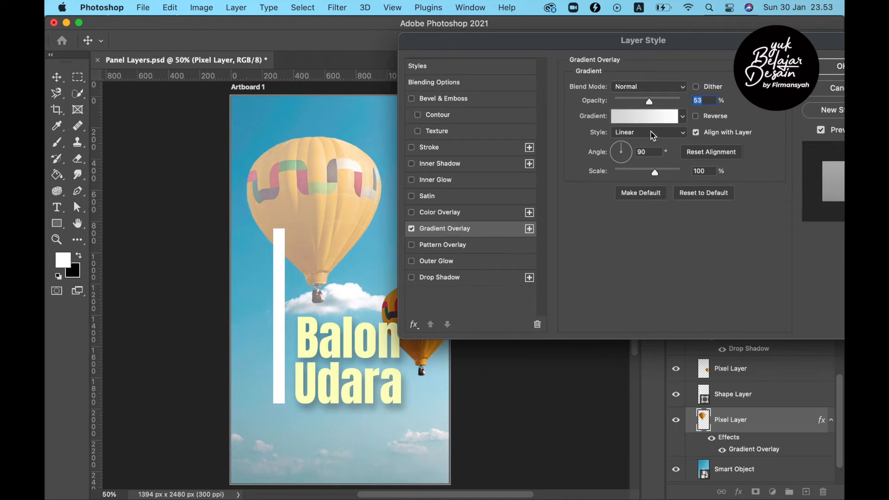
pyautogui.click(654, 88)
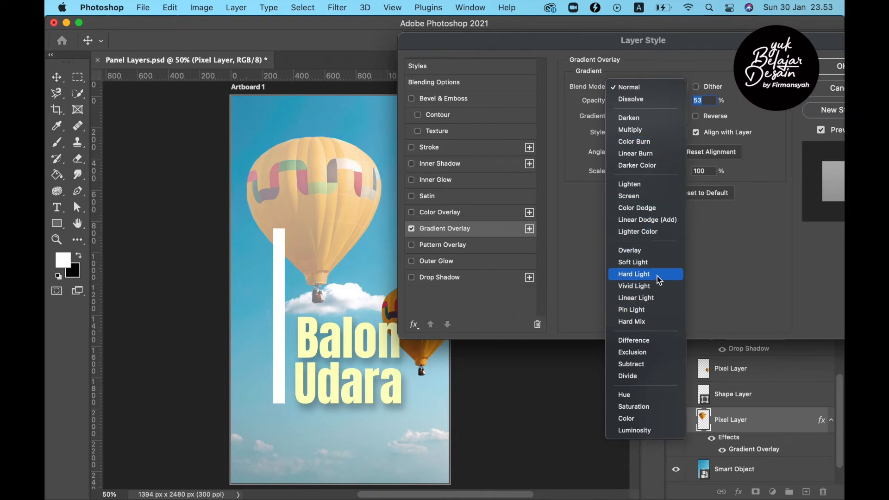
pyautogui.click(648, 198)
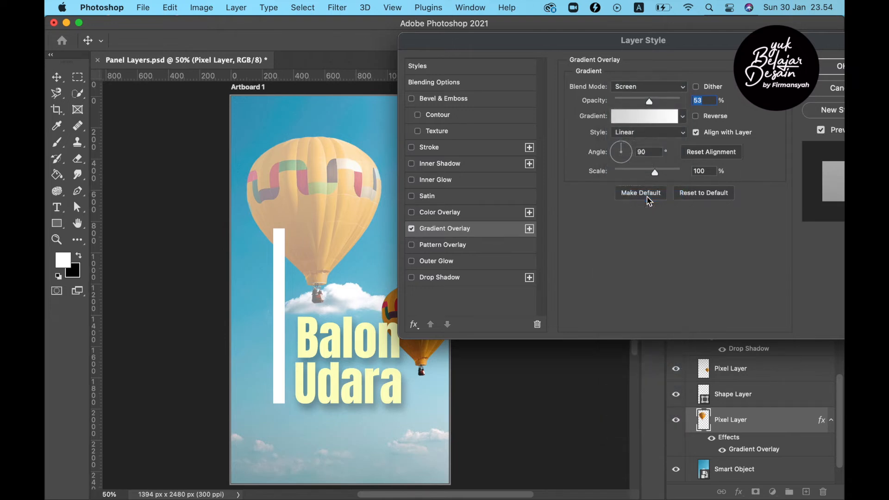
# Try gradient presets from the Blues and Basics groups on the balloon's overlay, including Blue_12, Blue_04, Foreground to Background and Black, White
pyautogui.click(644, 117)
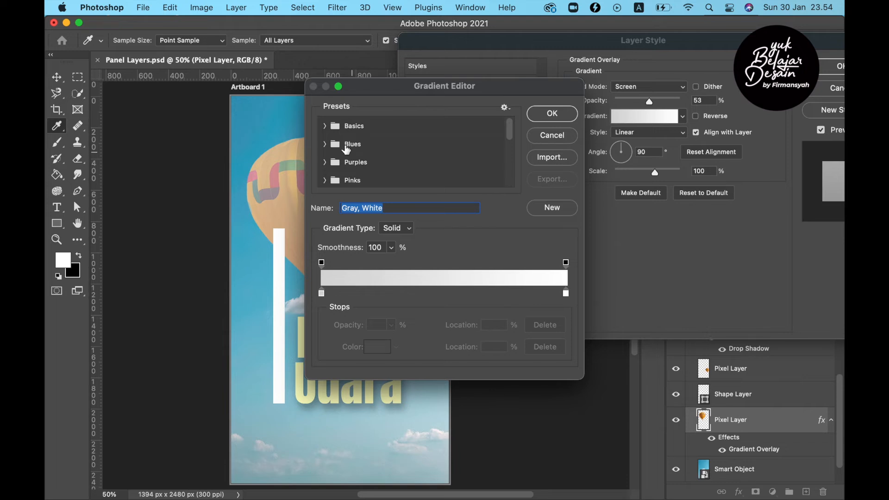
pyautogui.click(326, 144)
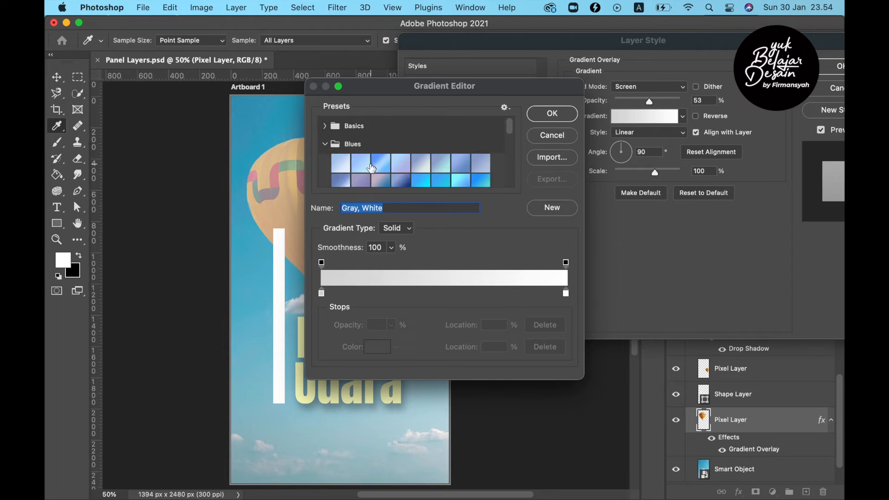
pyautogui.click(365, 164)
pyautogui.moveTo(426, 92); pyautogui.dragTo(597, 89)
pyautogui.click(573, 179)
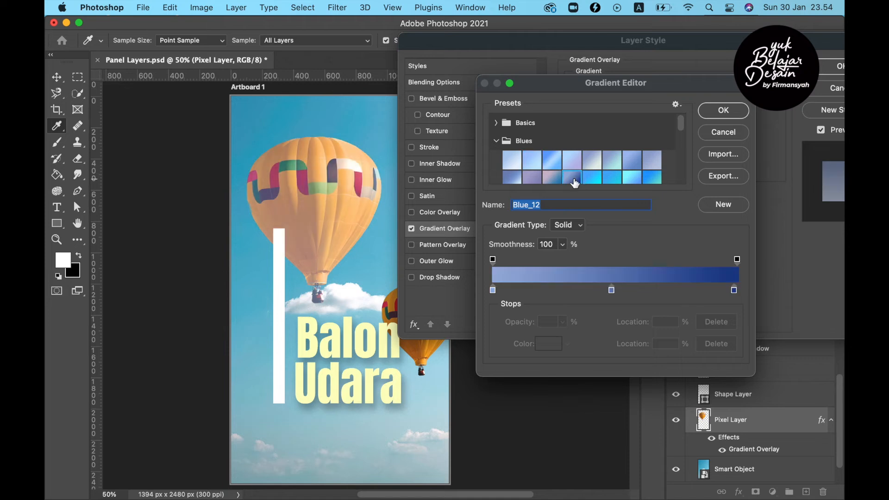
pyautogui.click(574, 161)
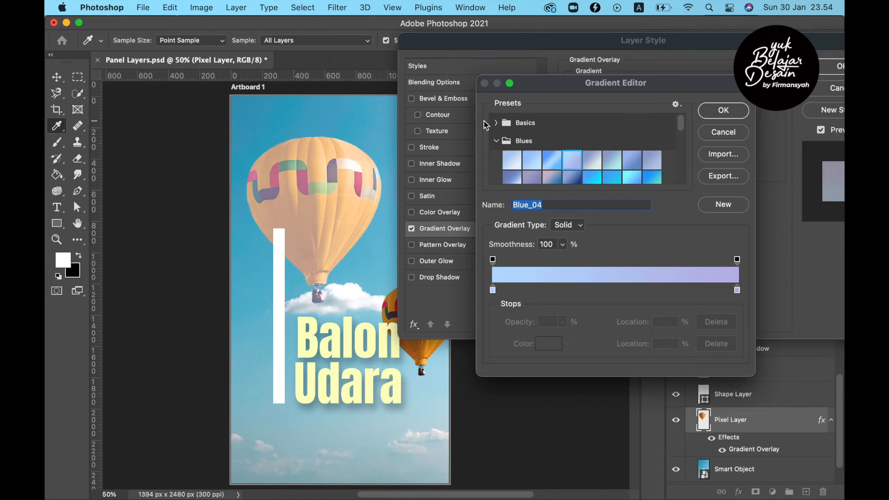
pyautogui.click(496, 122)
pyautogui.click(512, 141)
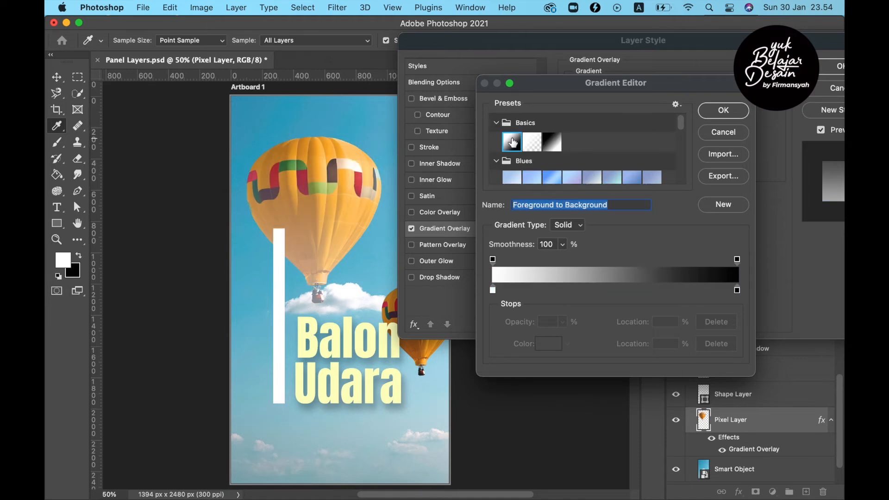
pyautogui.click(554, 143)
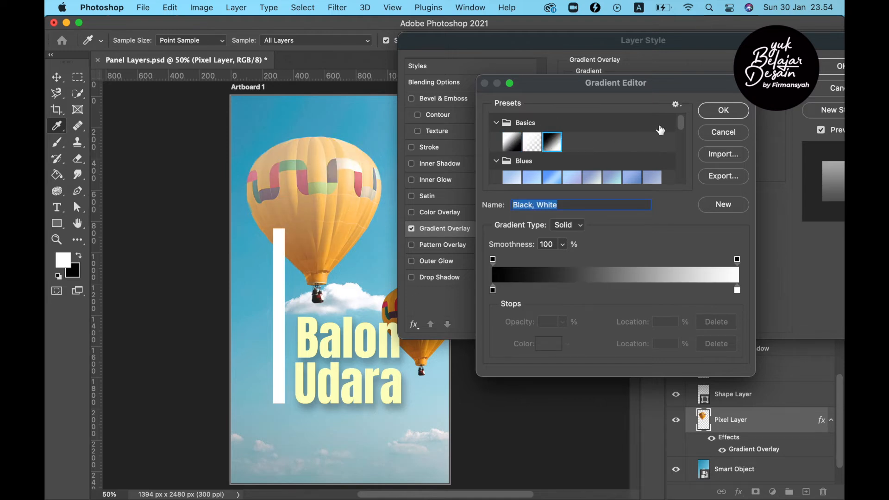
# Try several Pinks gradient presets for the balloon's overlay, choose the bright pink-to-coral one and apply the layer style
pyautogui.moveTo(681, 126); pyautogui.dragTo(679, 148)
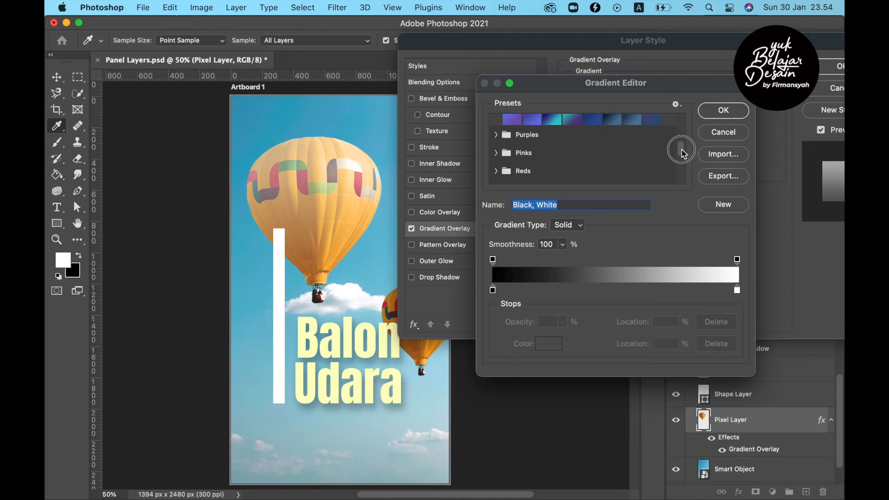
pyautogui.click(500, 142)
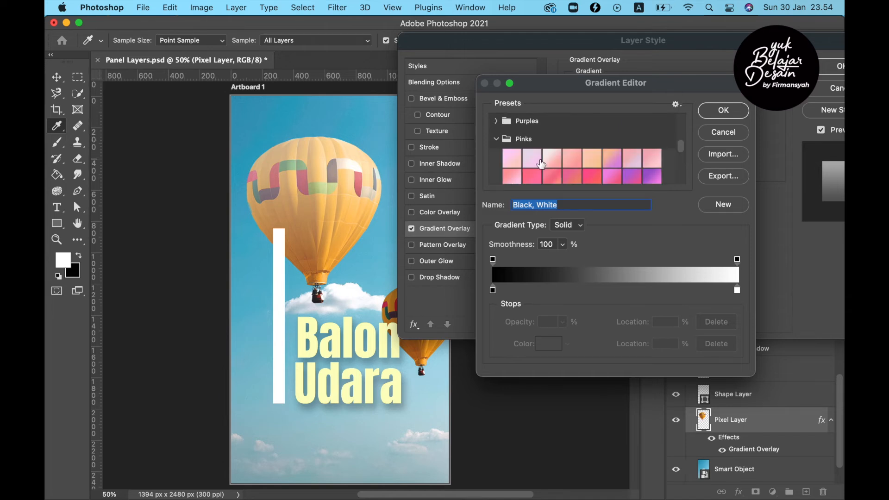
pyautogui.click(534, 175)
pyautogui.click(549, 162)
pyautogui.click(574, 176)
pyautogui.click(589, 179)
pyautogui.click(613, 161)
pyautogui.click(596, 176)
pyautogui.moveTo(680, 147); pyautogui.dragTo(685, 186)
pyautogui.click(722, 111)
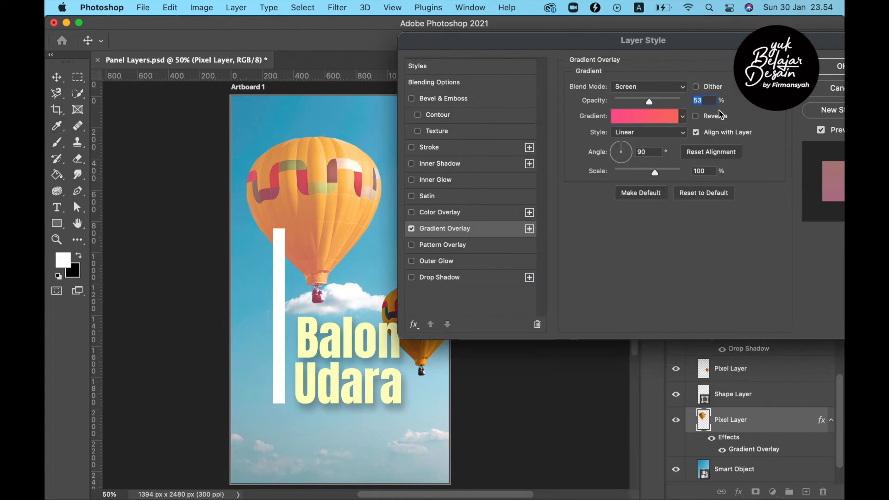
pyautogui.moveTo(588, 48); pyautogui.dragTo(526, 33)
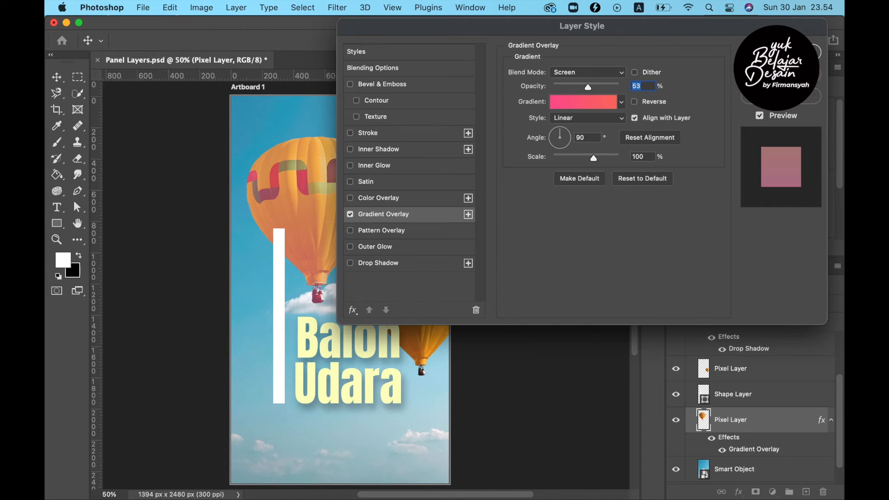
pyautogui.press('Return')
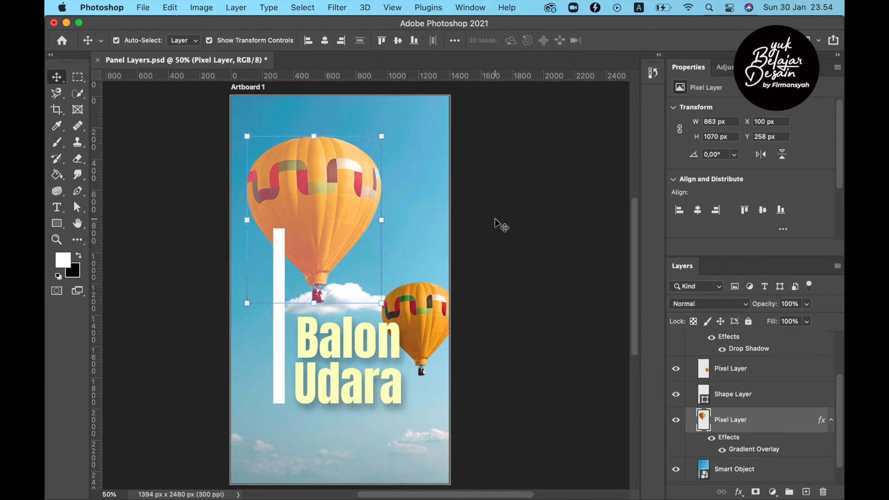
# Collapse and re-expand the effects lists of the large balloon's pixel layer and the text layer
pyautogui.moveTo(842, 402); pyautogui.dragTo(842, 422)
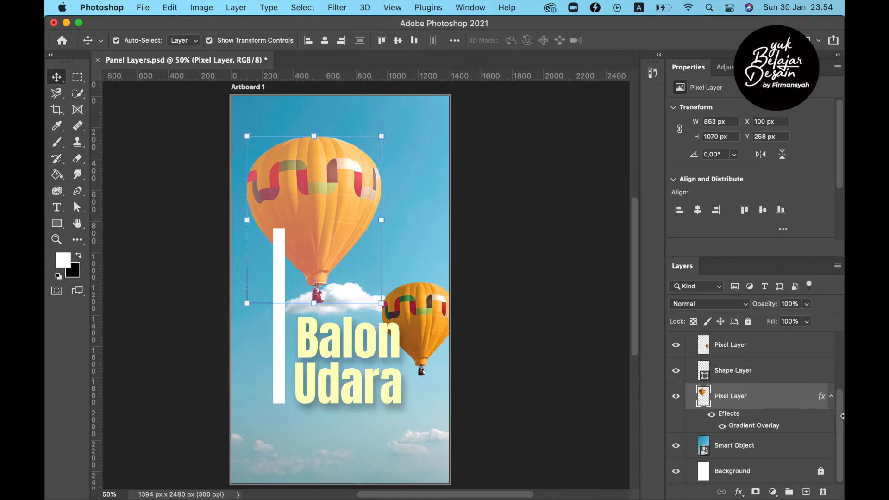
pyautogui.moveTo(841, 409)
pyautogui.mouseDown()
pyautogui.moveTo(839, 373)
pyautogui.moveTo(842, 423)
pyautogui.mouseUp()
pyautogui.click(832, 403)
pyautogui.scroll(3, 831, 381)
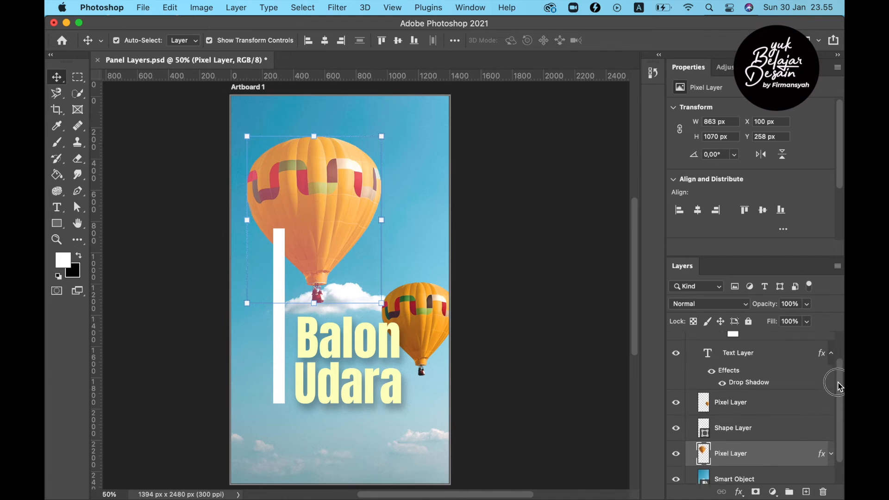
pyautogui.click(832, 371)
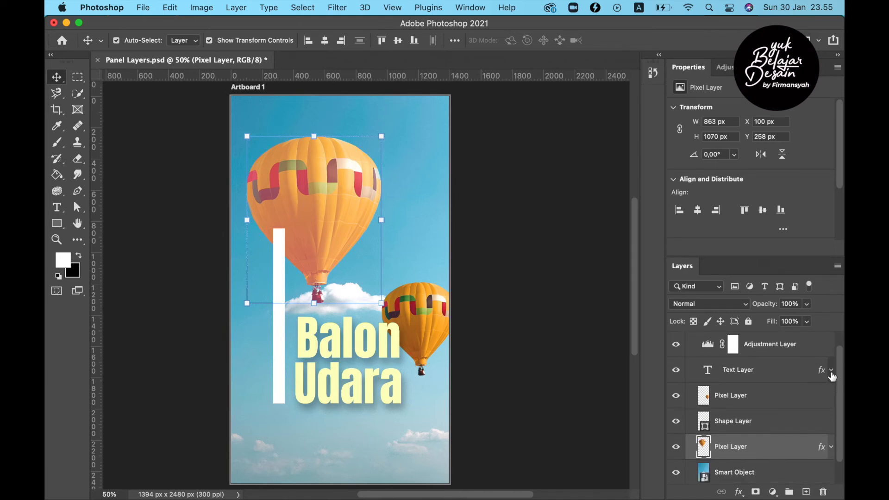
pyautogui.click(832, 370)
pyautogui.scroll(-2, 837, 416)
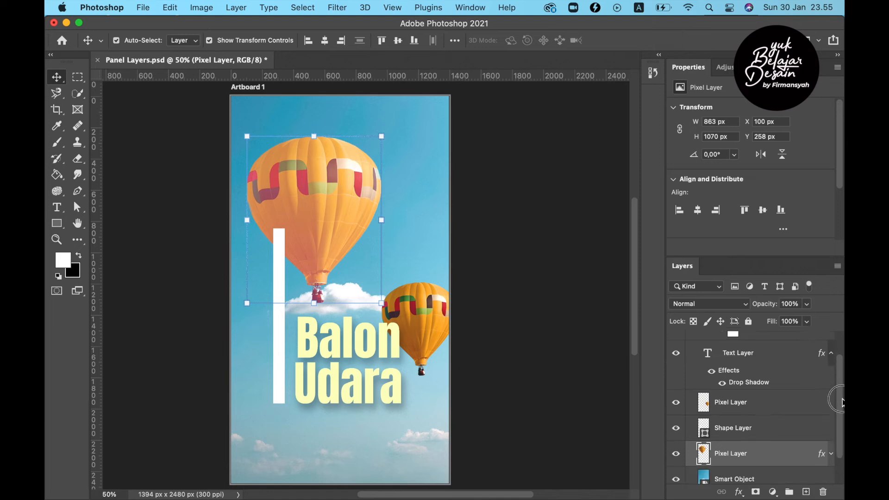
pyautogui.click(832, 438)
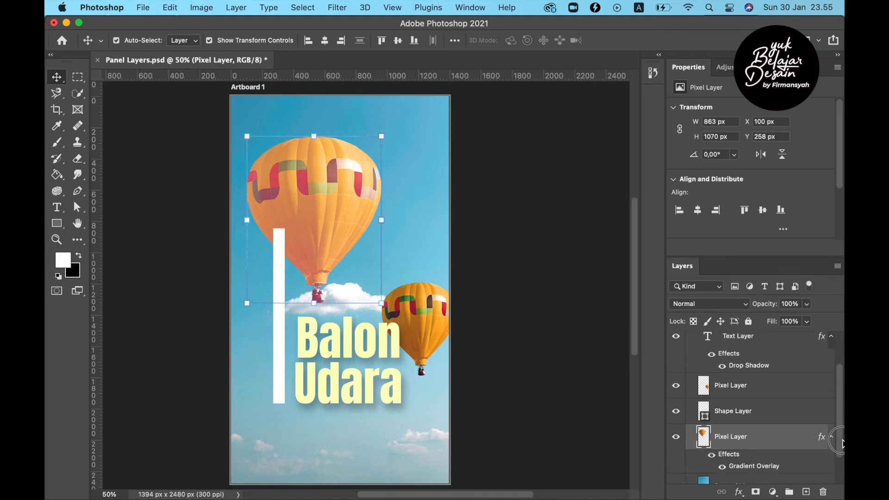
pyautogui.scroll(-1, 836, 444)
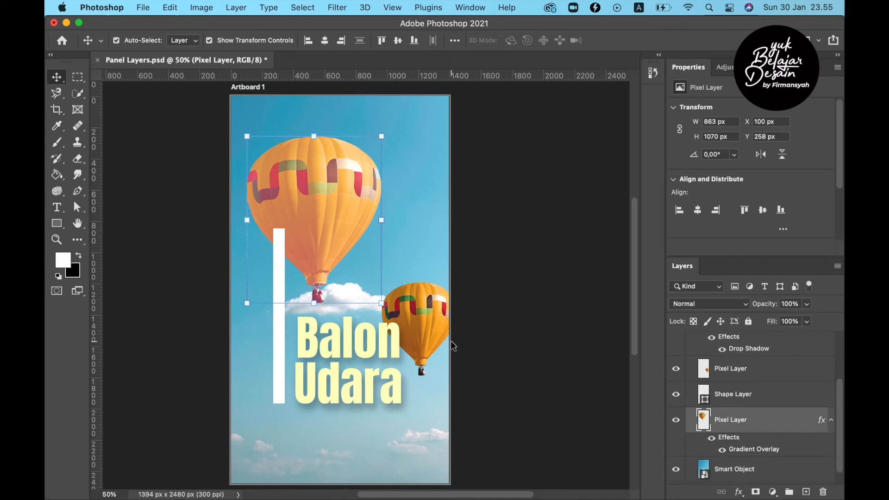
# Copy the layer style of the large balloon's pixel layer
pyautogui.click(427, 318)
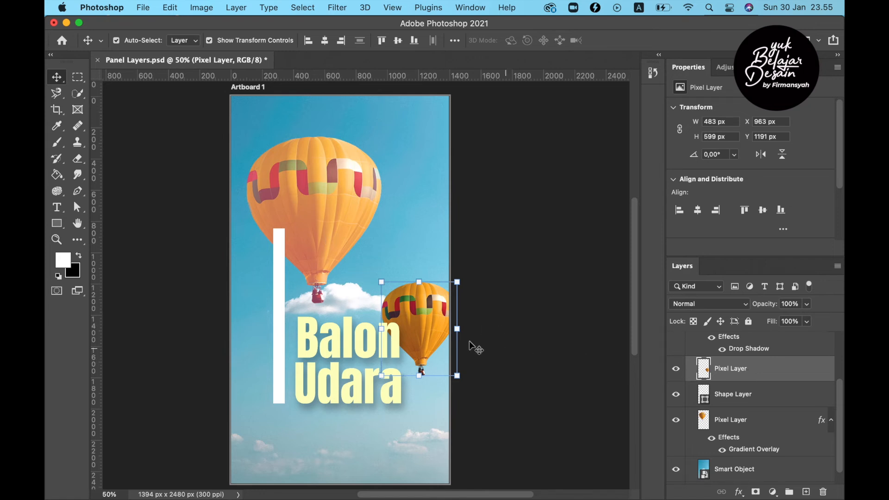
pyautogui.click(784, 420)
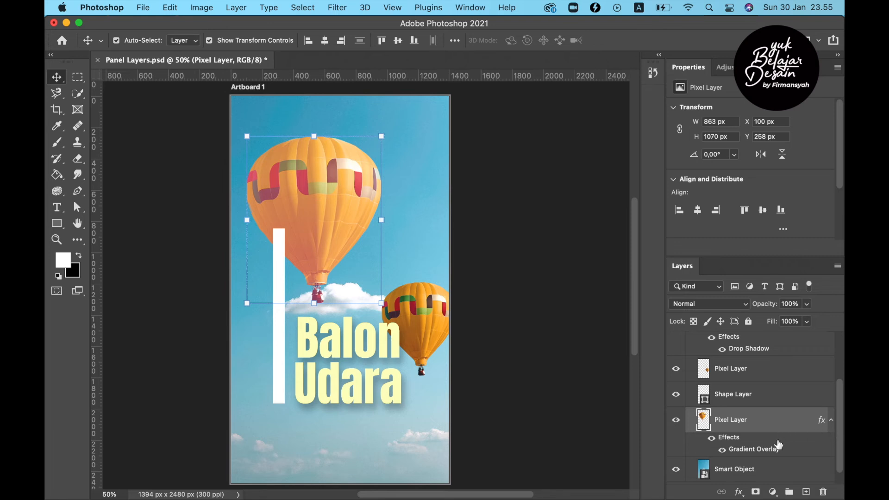
pyautogui.click(832, 421)
pyautogui.click(832, 421)
pyautogui.rightClick(798, 444)
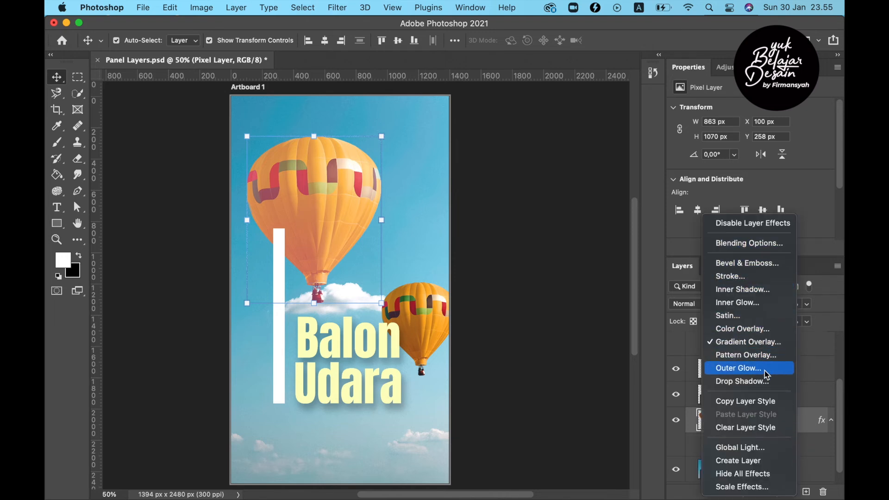
pyautogui.click(766, 403)
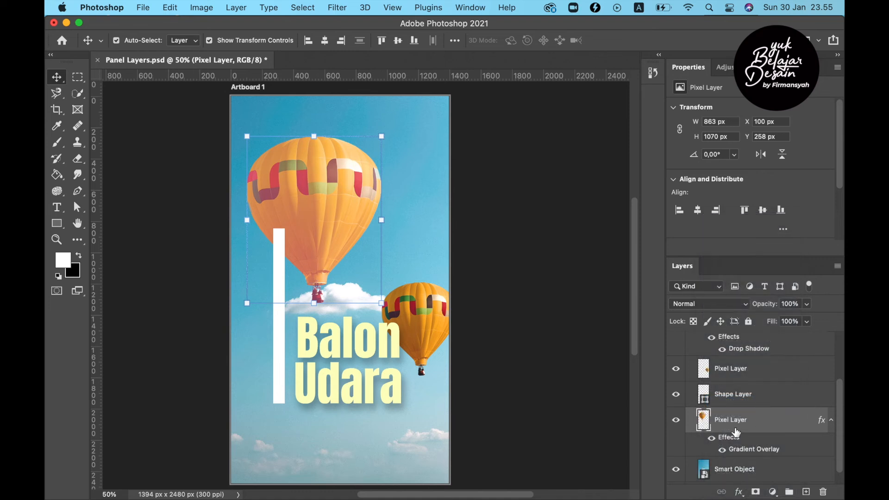
# Paste the copied layer style onto the small balloon's pixel layer and deselect the layer
pyautogui.click(762, 368)
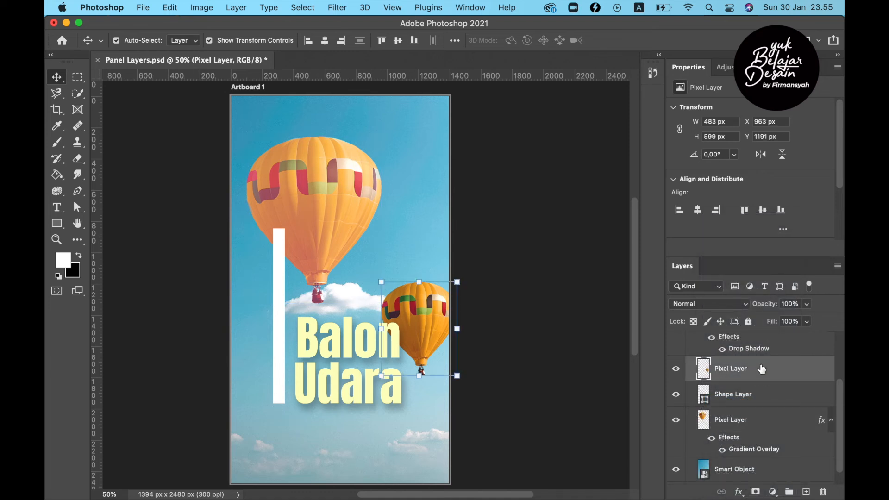
pyautogui.rightClick(761, 370)
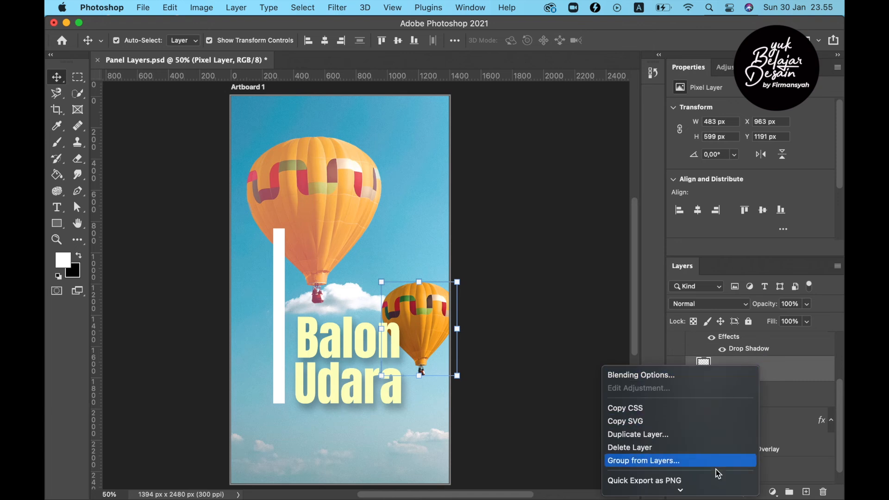
pyautogui.moveTo(680, 493)
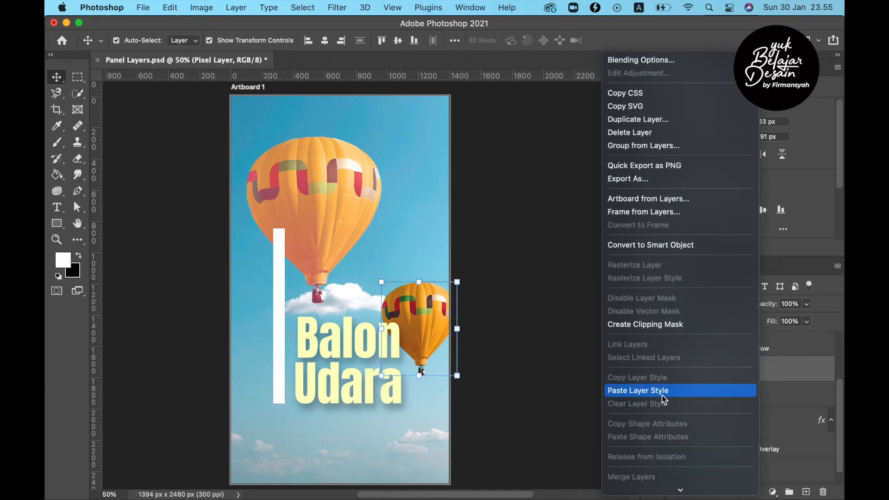
pyautogui.click(665, 400)
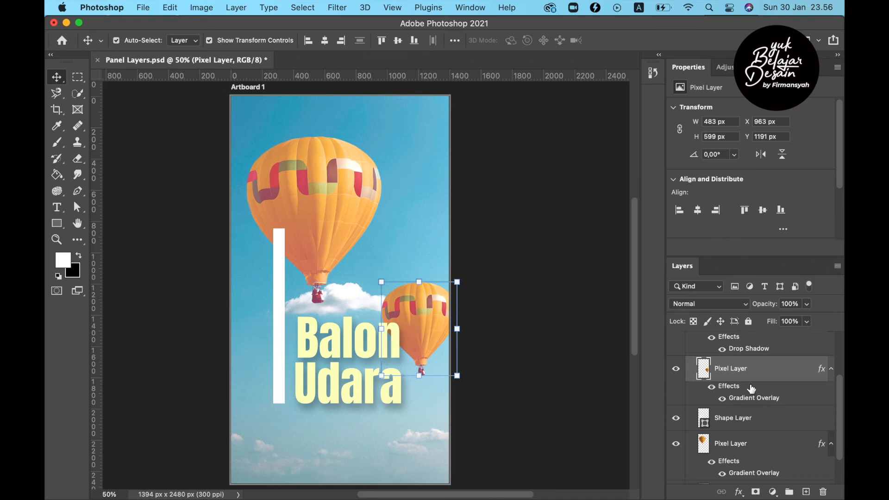
pyautogui.click(487, 246)
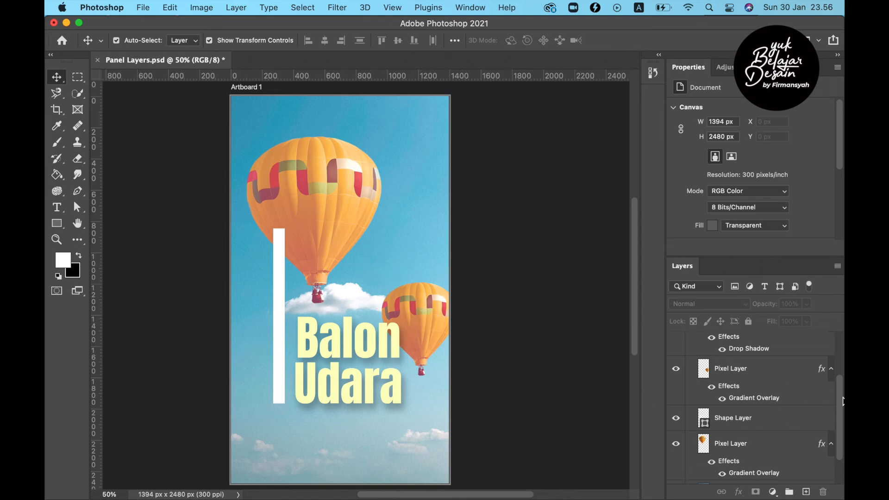
# Hide all effects of the text layer and show them again
pyautogui.moveTo(838, 390); pyautogui.dragTo(836, 359)
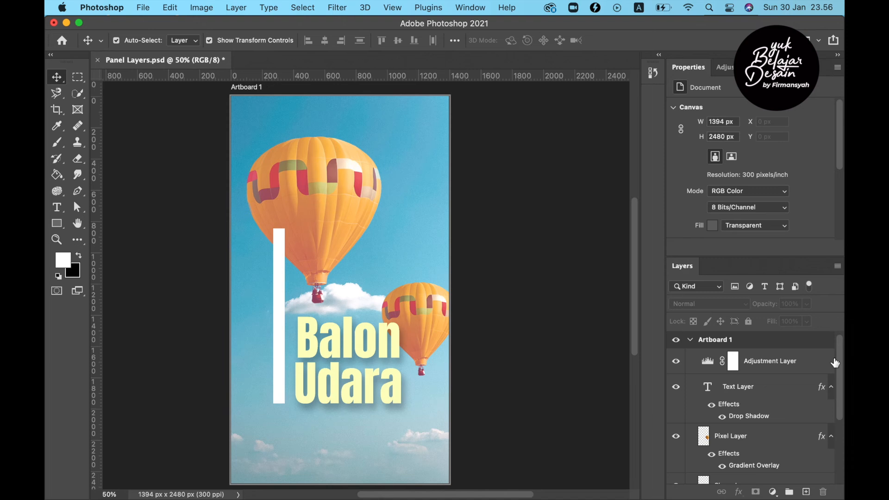
pyautogui.moveTo(841, 397); pyautogui.dragTo(841, 417)
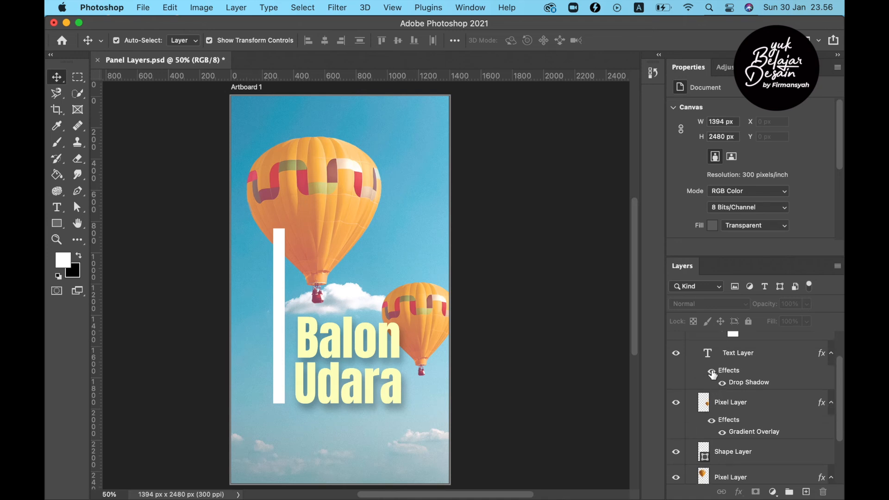
pyautogui.click(711, 371)
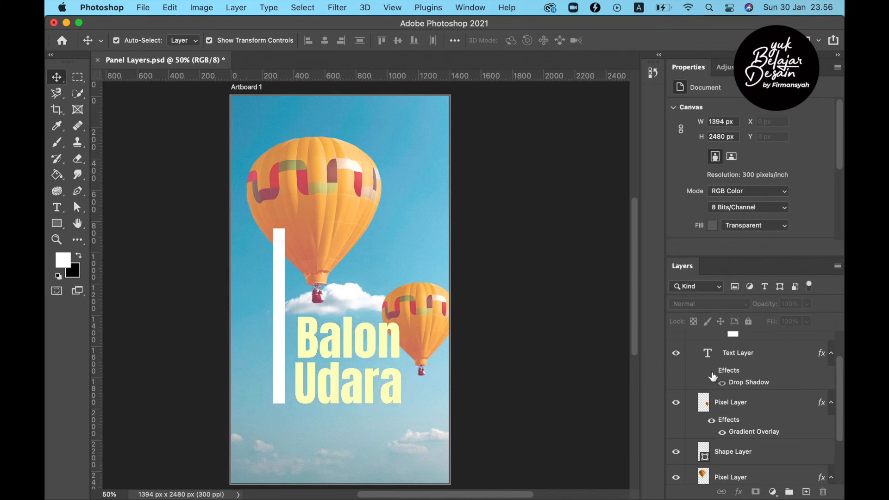
pyautogui.click(712, 372)
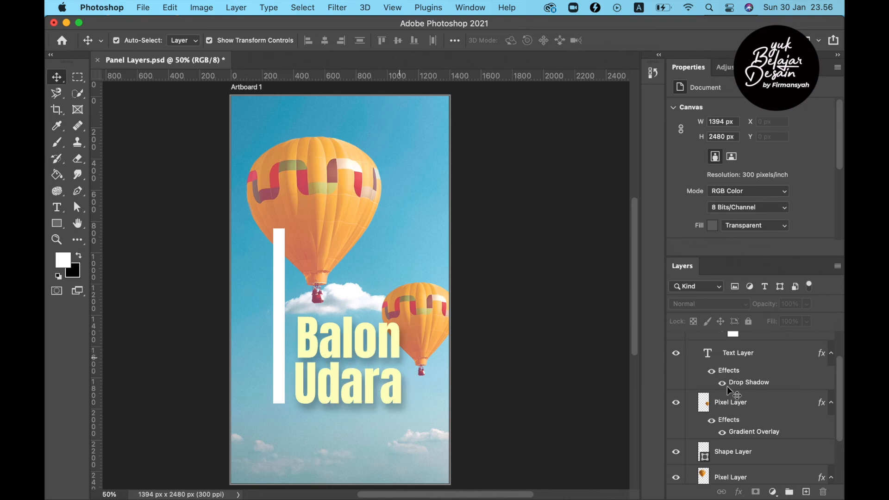
# Delete the Drop Shadow effect from the text layer and undo the deletion
pyautogui.moveTo(841, 388); pyautogui.dragTo(839, 431)
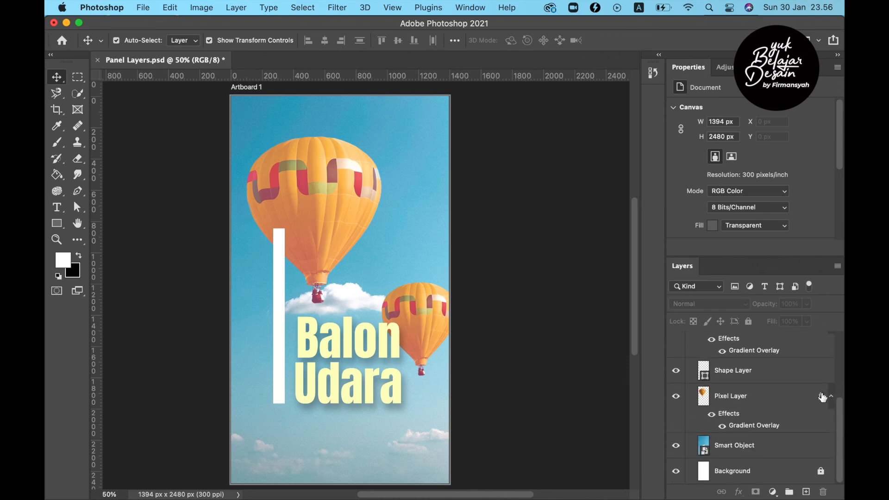
pyautogui.moveTo(840, 417); pyautogui.dragTo(841, 361)
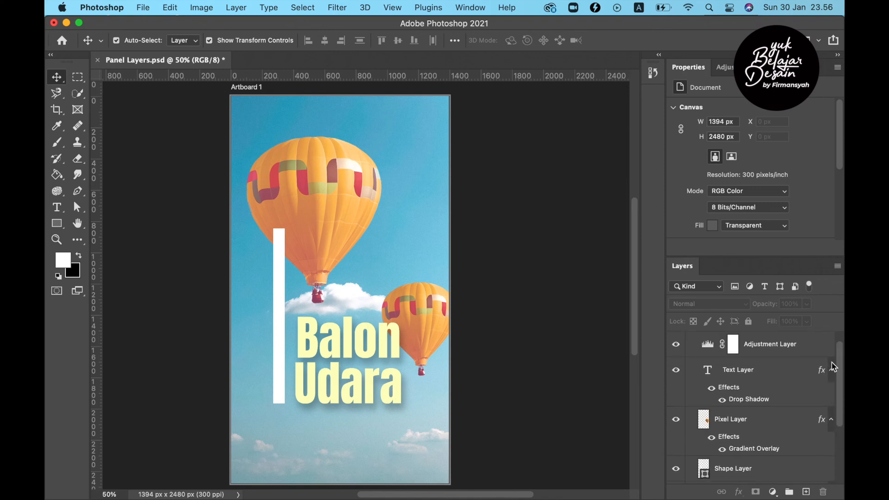
pyautogui.moveTo(739, 392); pyautogui.dragTo(823, 492)
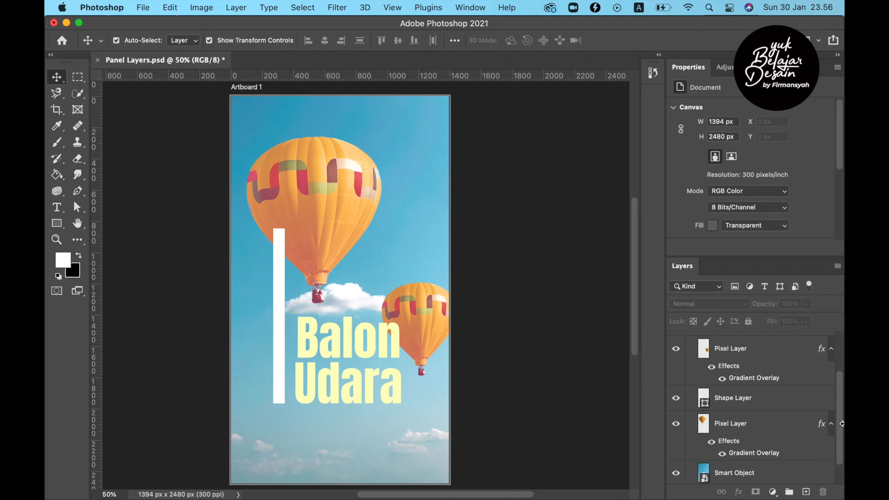
pyautogui.moveTo(841, 415); pyautogui.dragTo(842, 369)
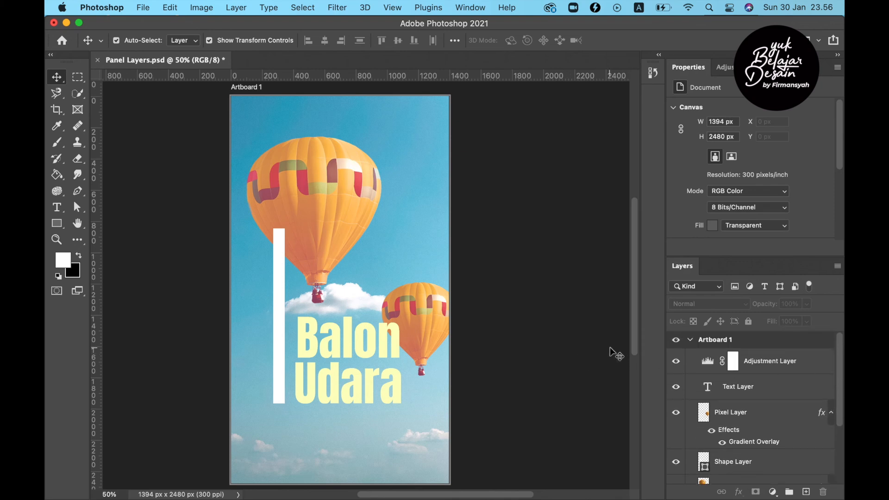
pyautogui.press('super+z')
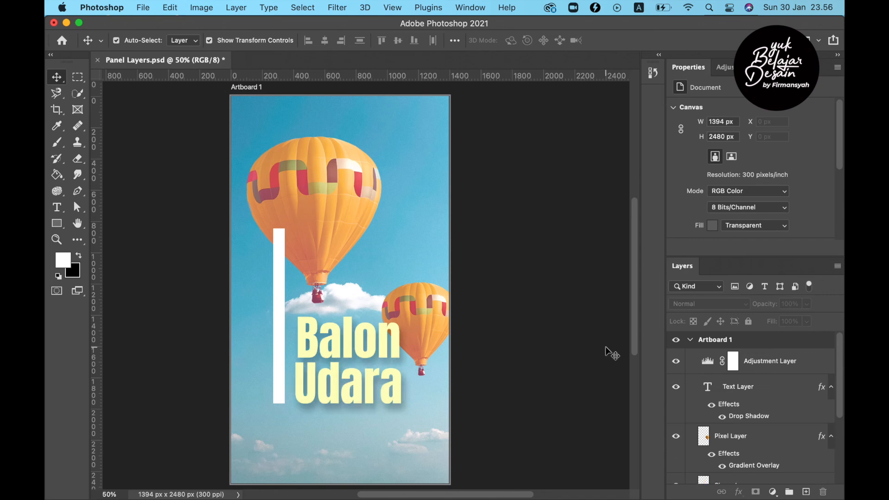
# Select the text layer and view the list of layer effects available for it
pyautogui.moveTo(841, 380); pyautogui.dragTo(842, 452)
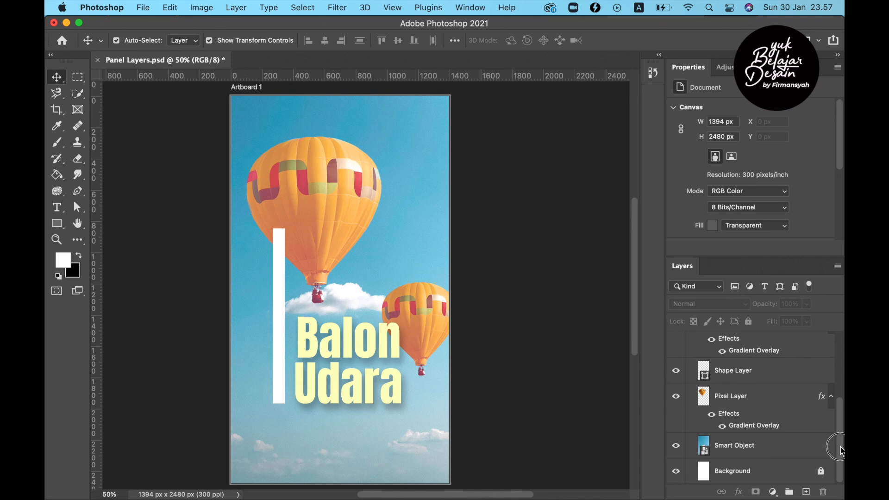
pyautogui.moveTo(841, 451); pyautogui.dragTo(829, 358)
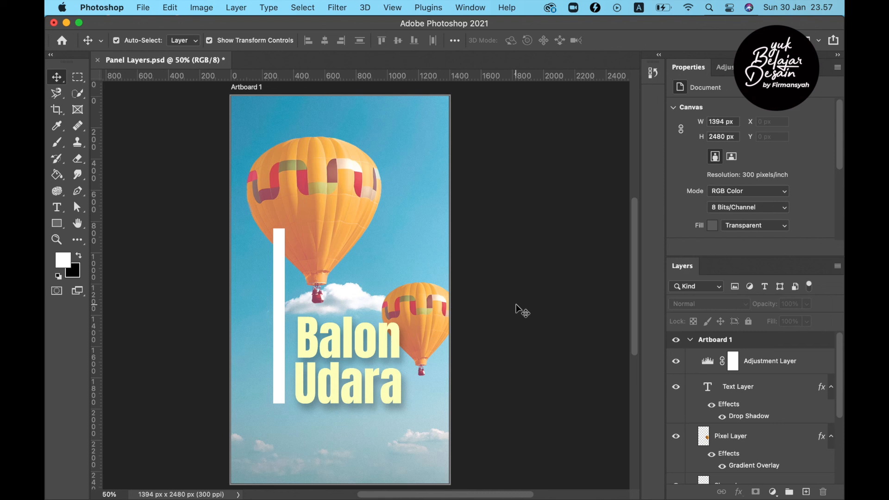
pyautogui.click(746, 409)
pyautogui.click(739, 492)
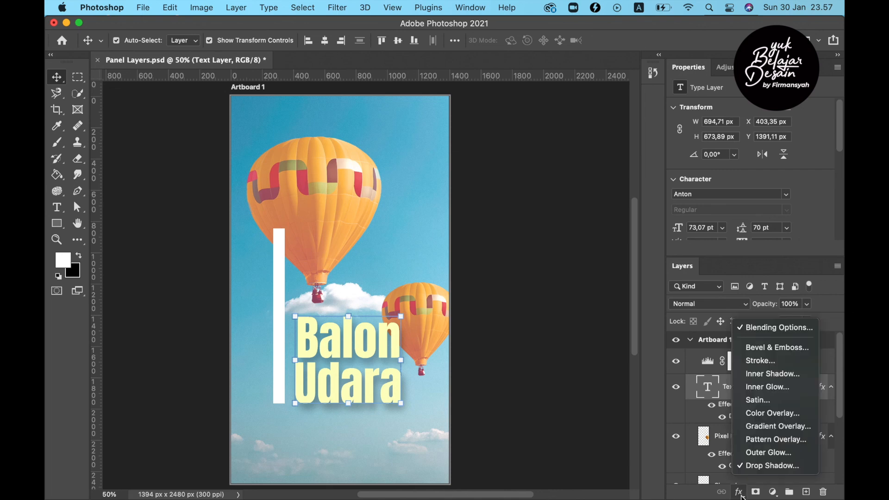
pyautogui.click(703, 435)
# Try the Bevel & Emboss and Pattern Overlay effects on the Smart Object layer, switch both off and close the layer style settings
pyautogui.moveTo(842, 389); pyautogui.dragTo(841, 478)
pyautogui.click(797, 419)
pyautogui.click(787, 448)
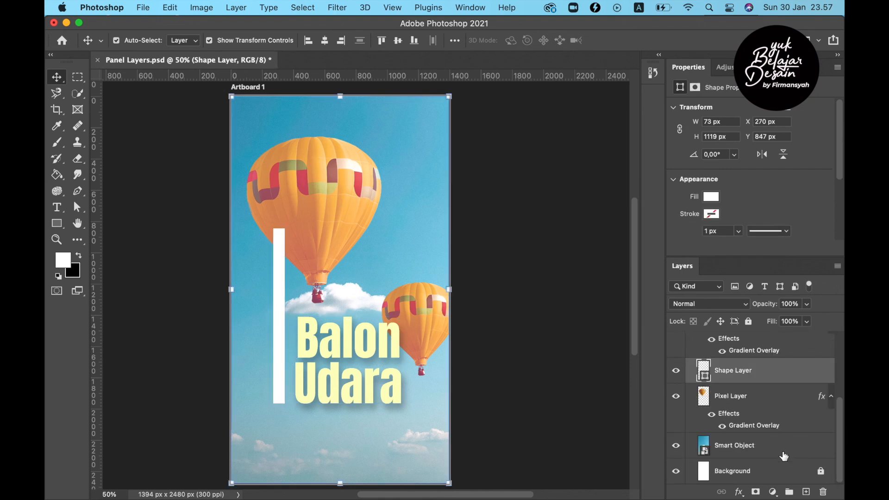
pyautogui.click(740, 492)
pyautogui.click(766, 326)
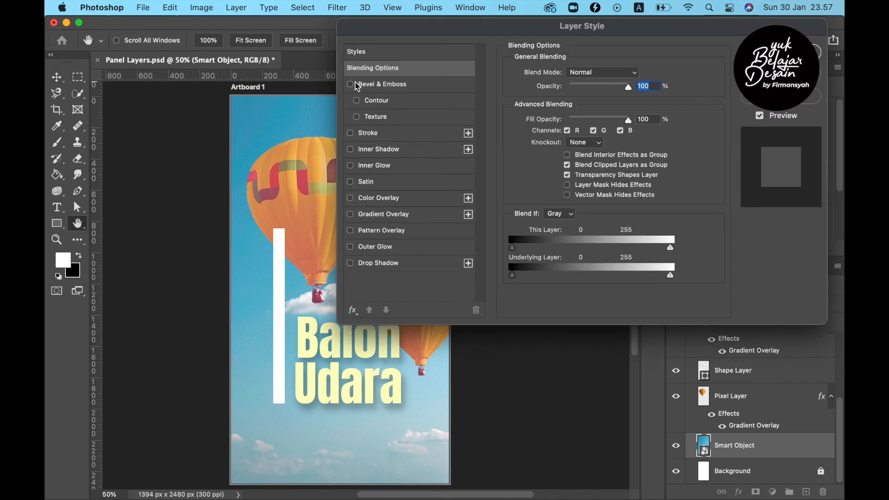
pyautogui.click(352, 86)
pyautogui.click(352, 85)
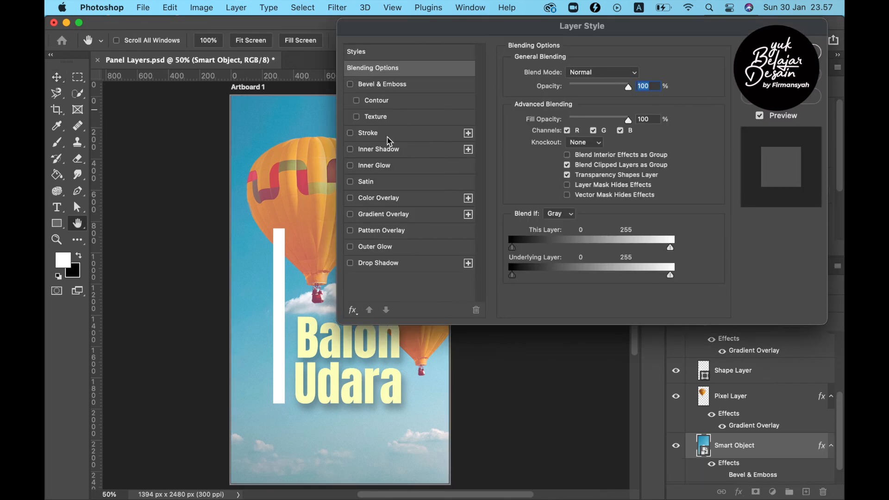
pyautogui.click(351, 233)
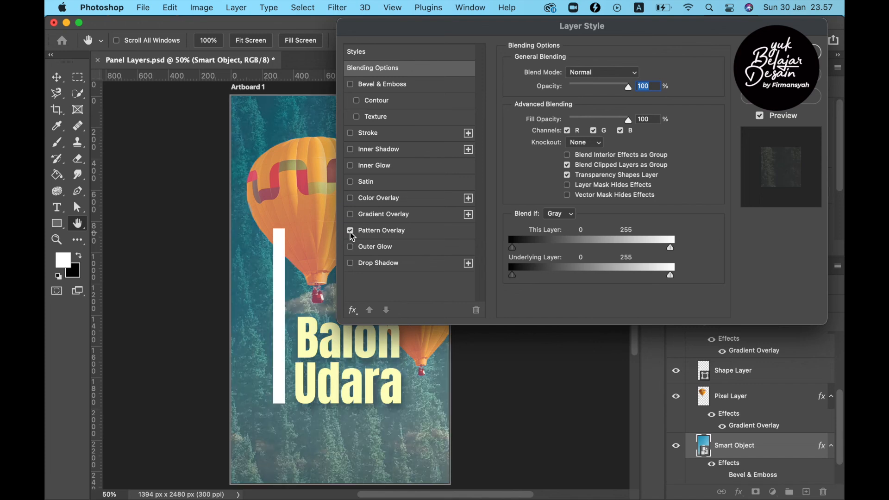
pyautogui.click(351, 231)
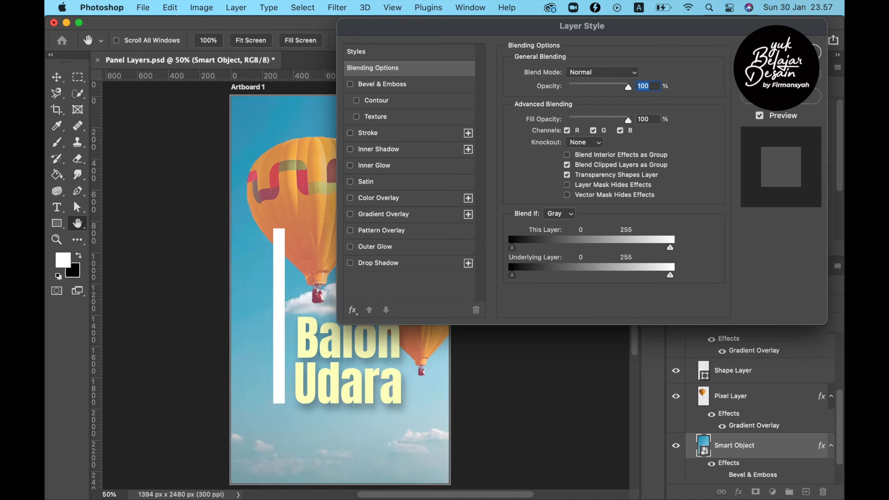
pyautogui.click(781, 52)
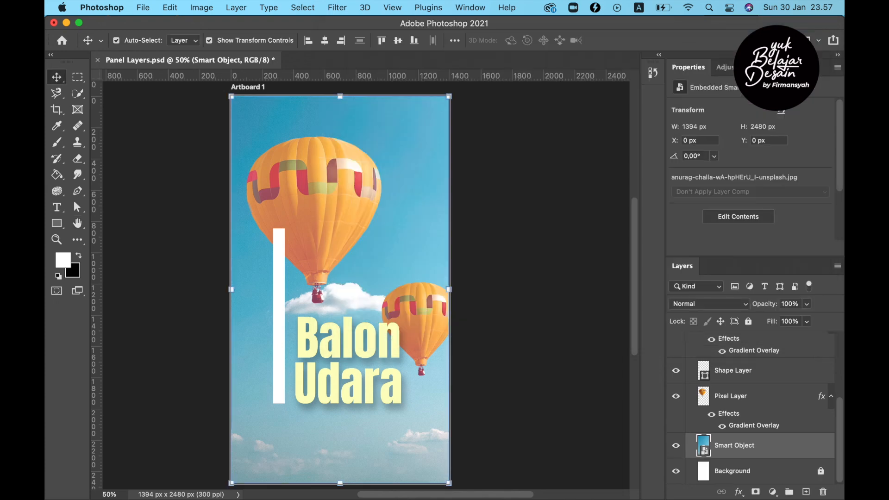